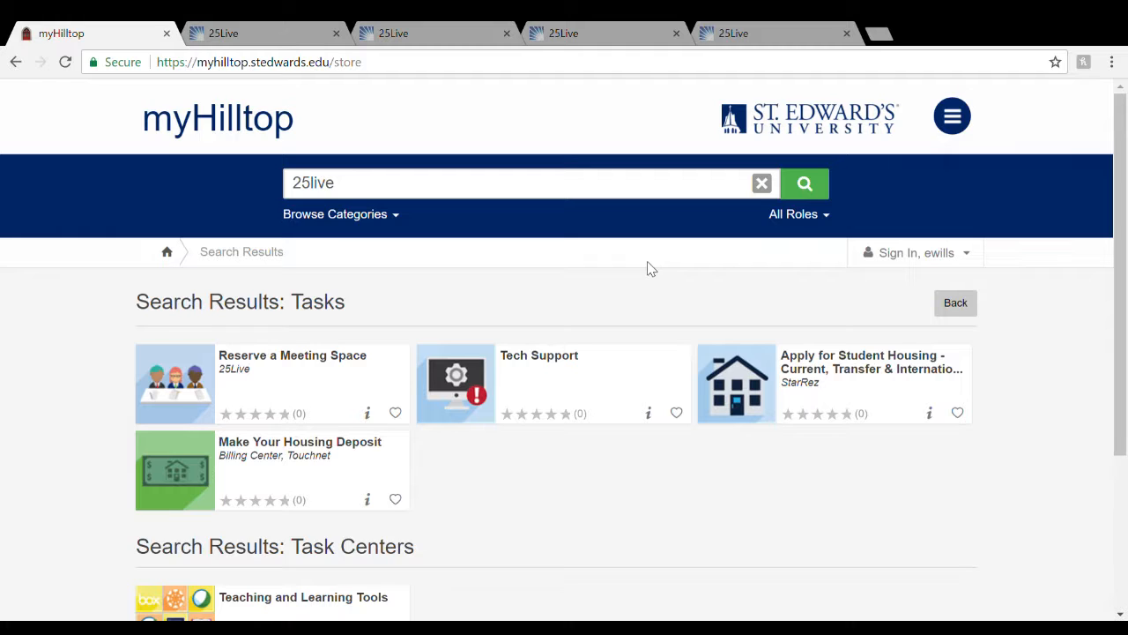
Switch to 25Live and look through the monthly calendar of campus events on the home page.
left_click(243, 38)
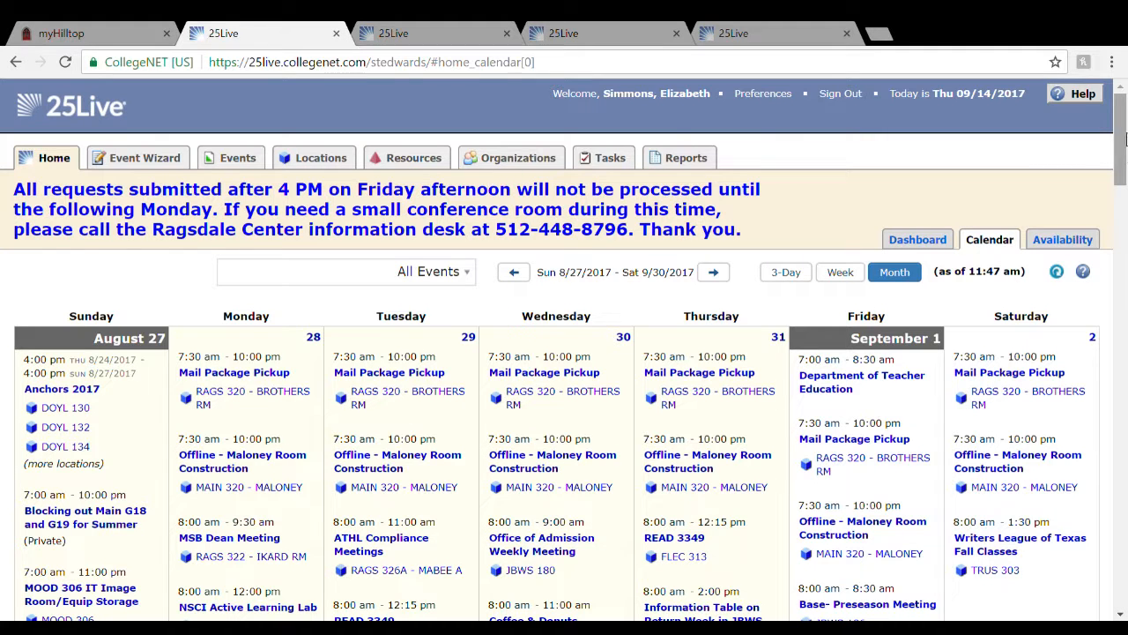
left_click_drag(1124, 136, 1119, 317)
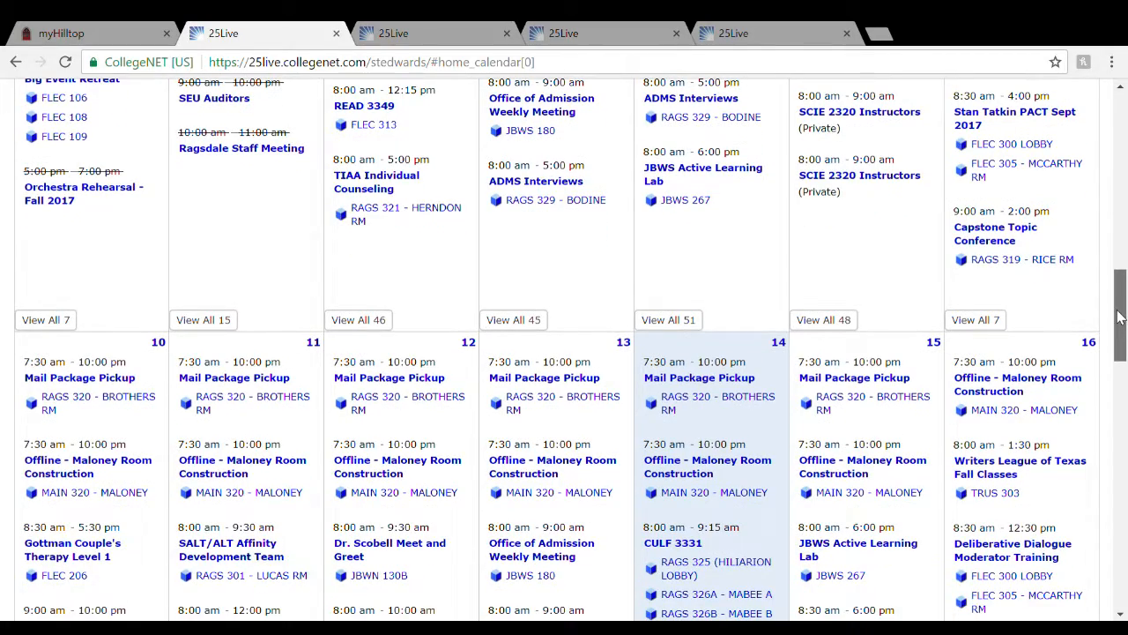
left_click_drag(1119, 317, 1123, 132)
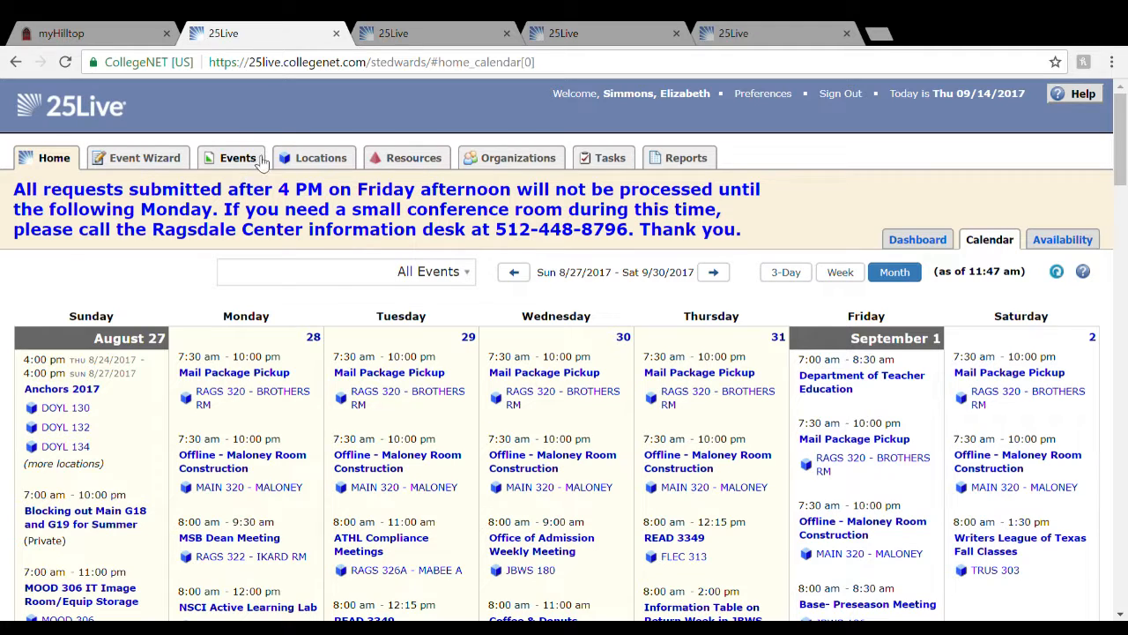
Review the calendar of event search results for the keyword AOS Plant Sale.
left_click(418, 34)
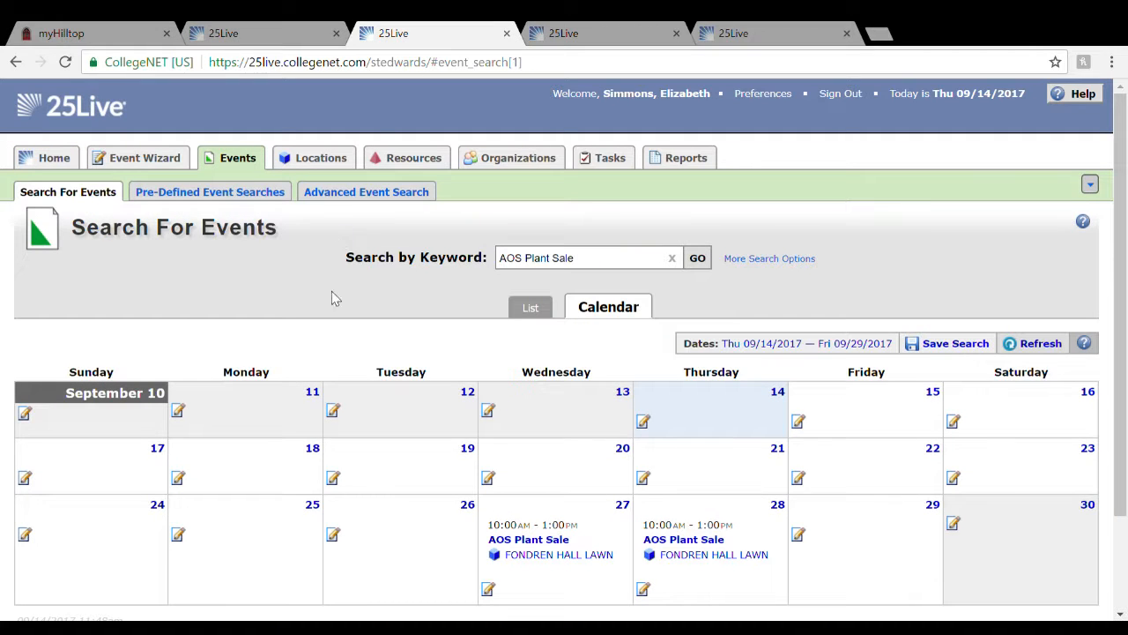
scroll(345, 298, "down", 3)
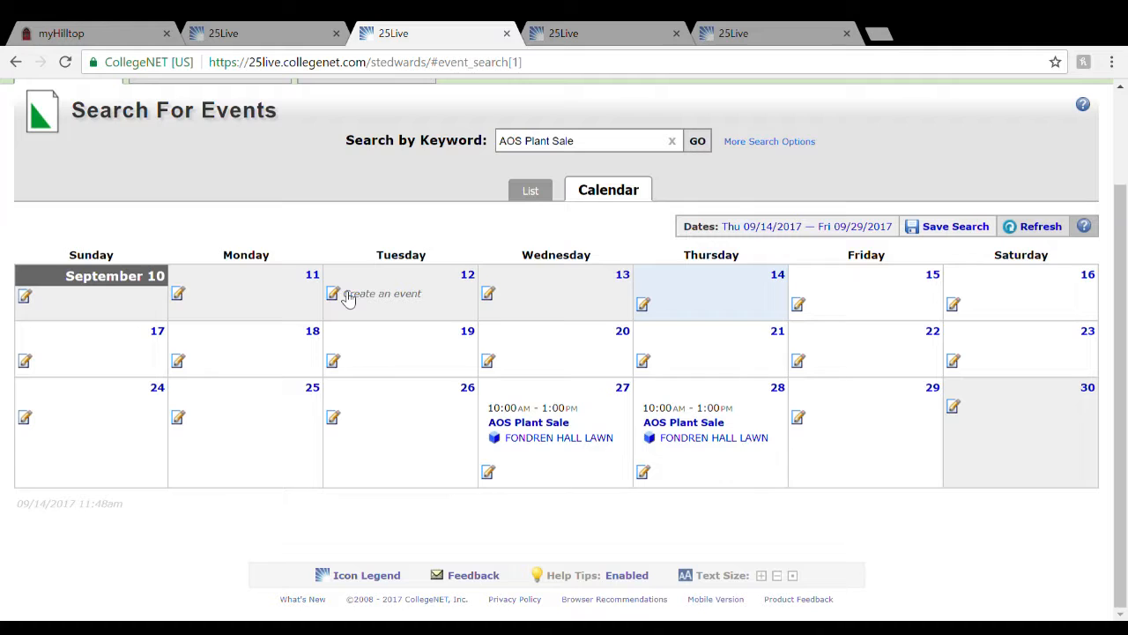
left_click(626, 149)
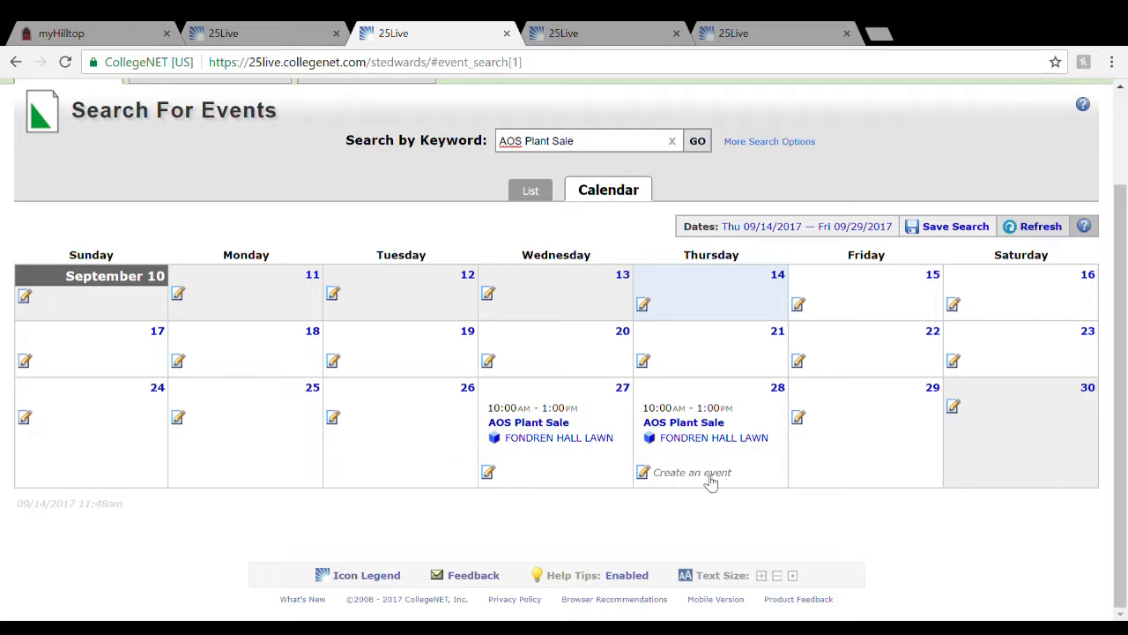
scroll(484, 222, "up", 2)
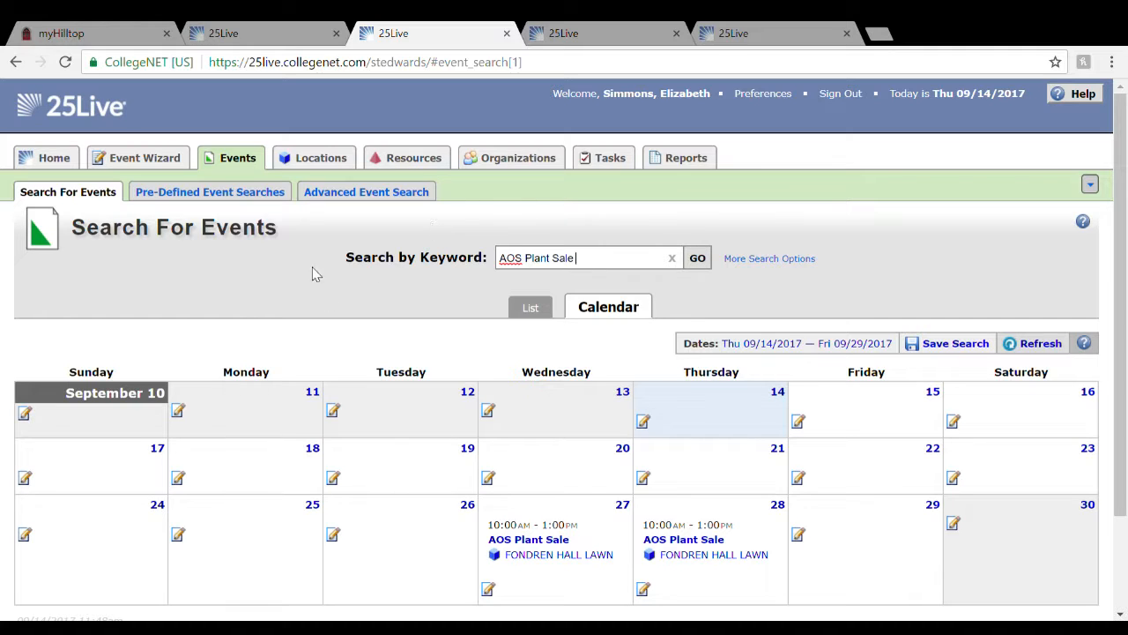
Check the availability of the Fondren Lawn location on Thu 09/14/2017 and the following day.
left_click(319, 160)
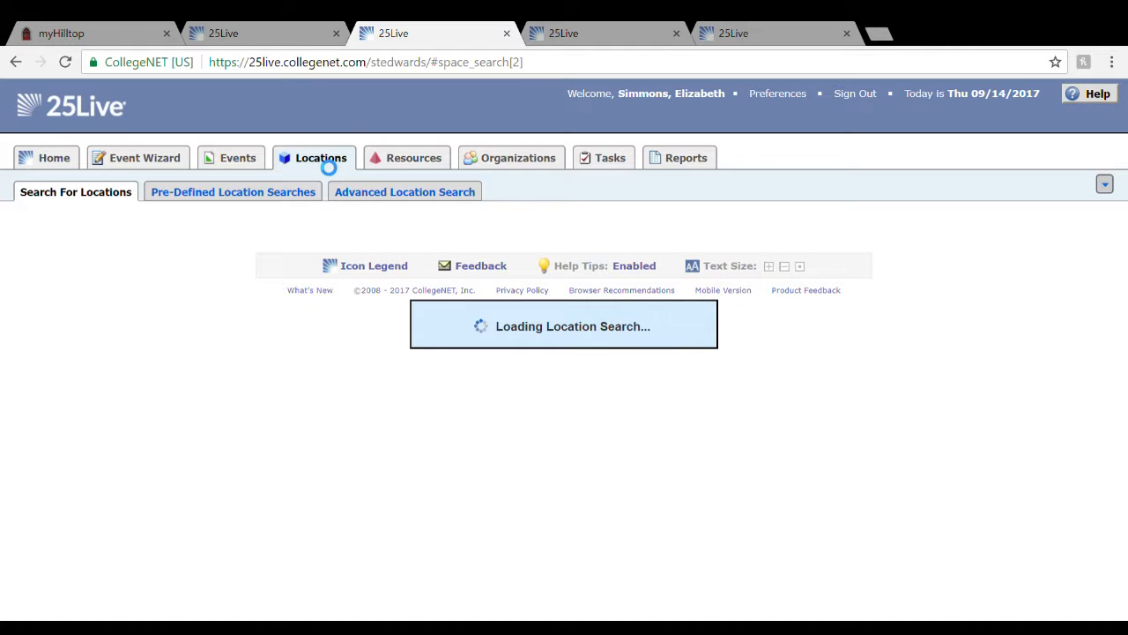
left_click(654, 28)
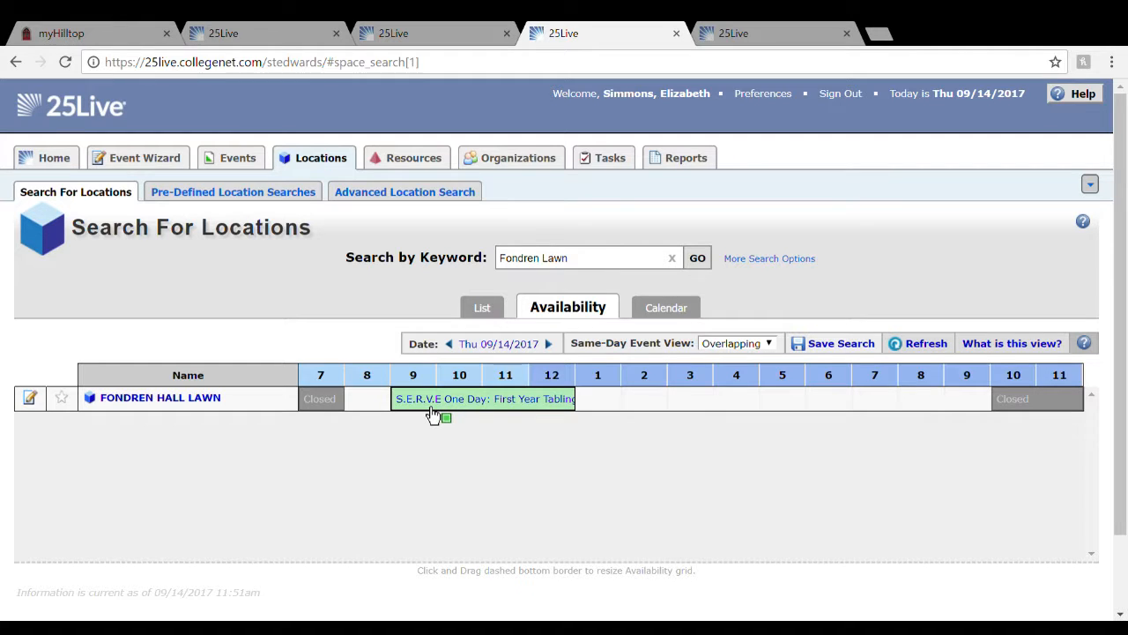
mouse_move(426, 411)
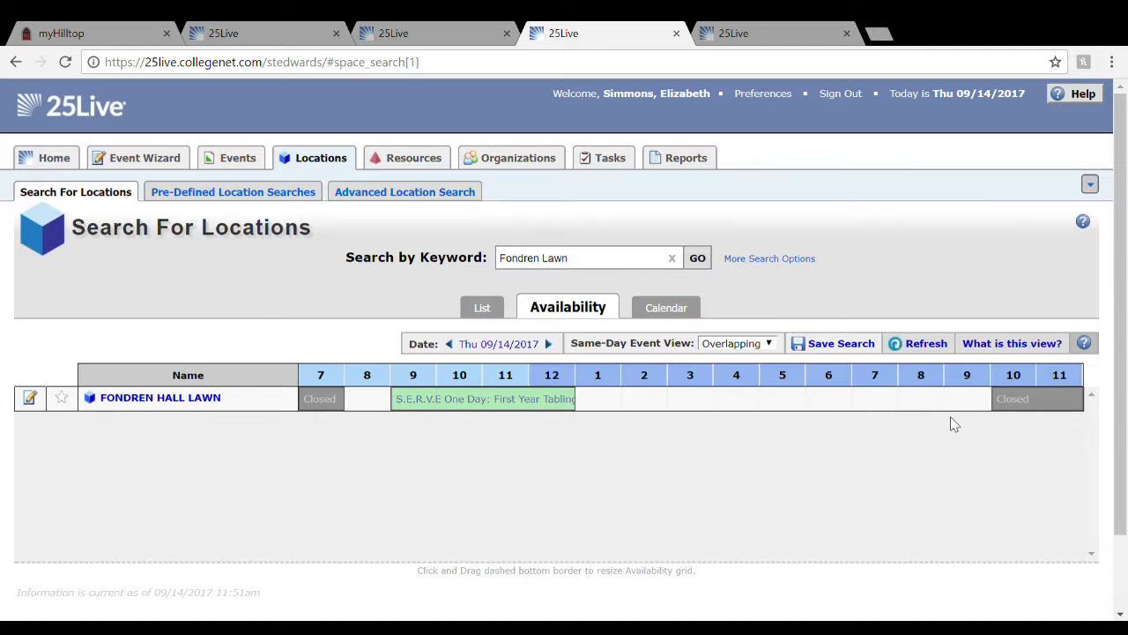
left_click(548, 346)
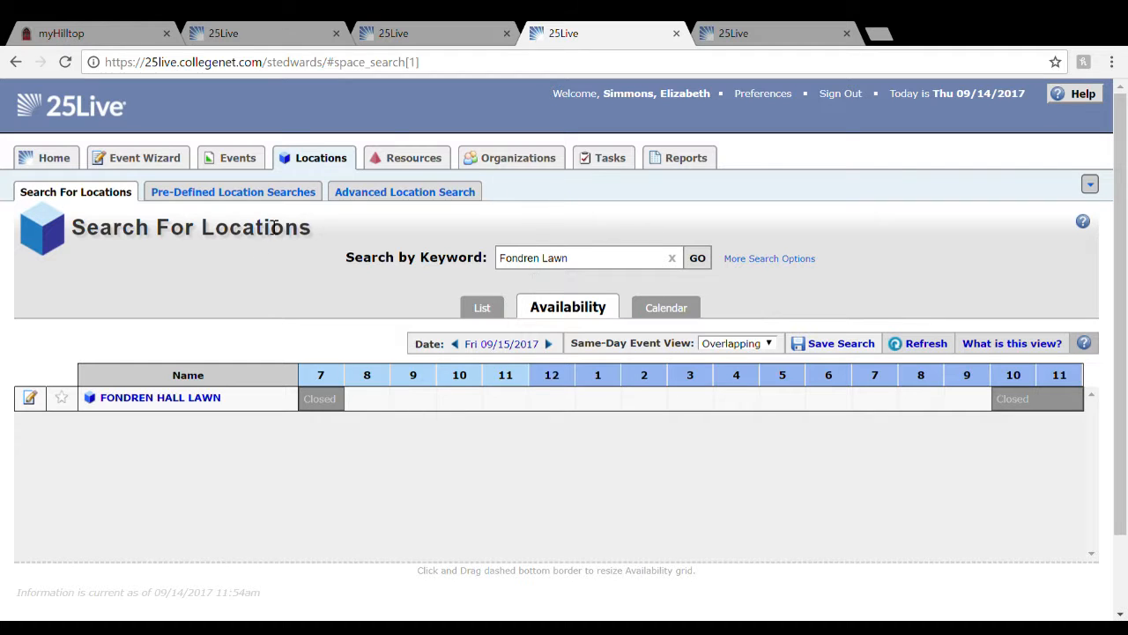
Review the availability of the topper tender resources and search the resources for "pa system".
left_click(790, 29)
left_click(619, 259)
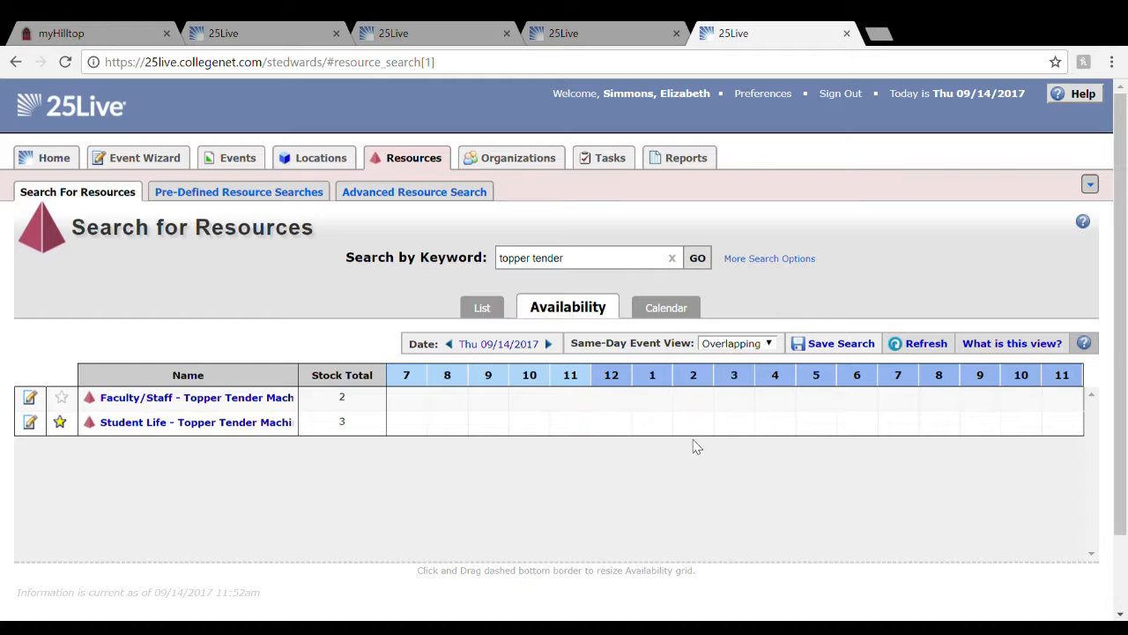
left_click(593, 263)
left_click_drag(594, 263, 500, 254)
key("BackSpace")
type("pa system")
left_click(699, 258)
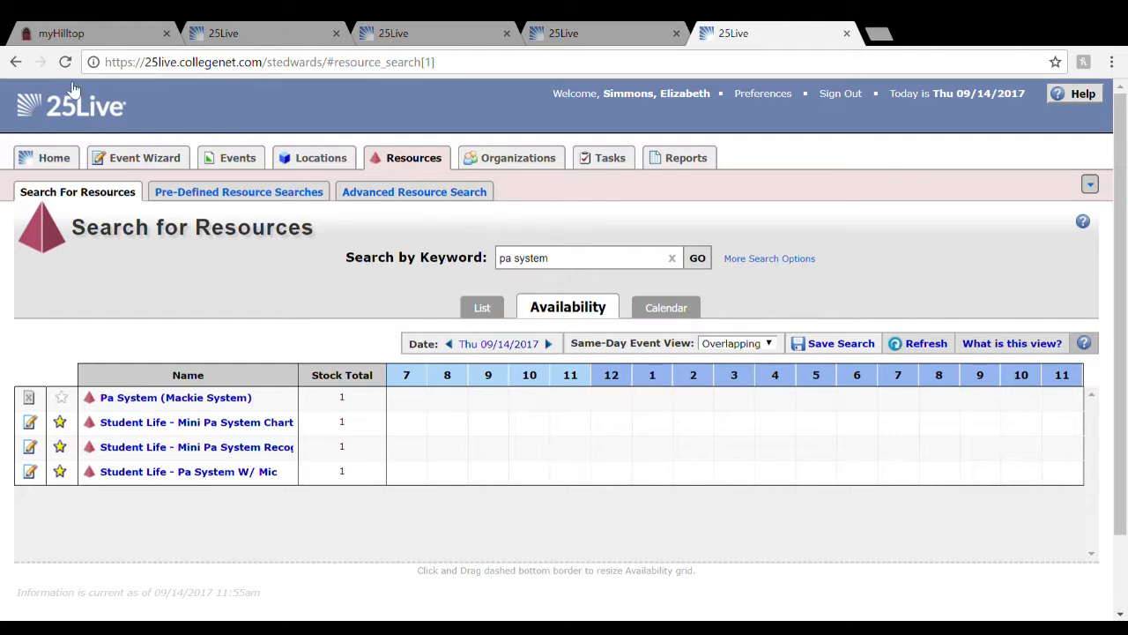
Start a new event request named TEST EVENT with event type Student Organized and primary organization STUDENT ORGANIZATION, and proceed.
left_click(149, 163)
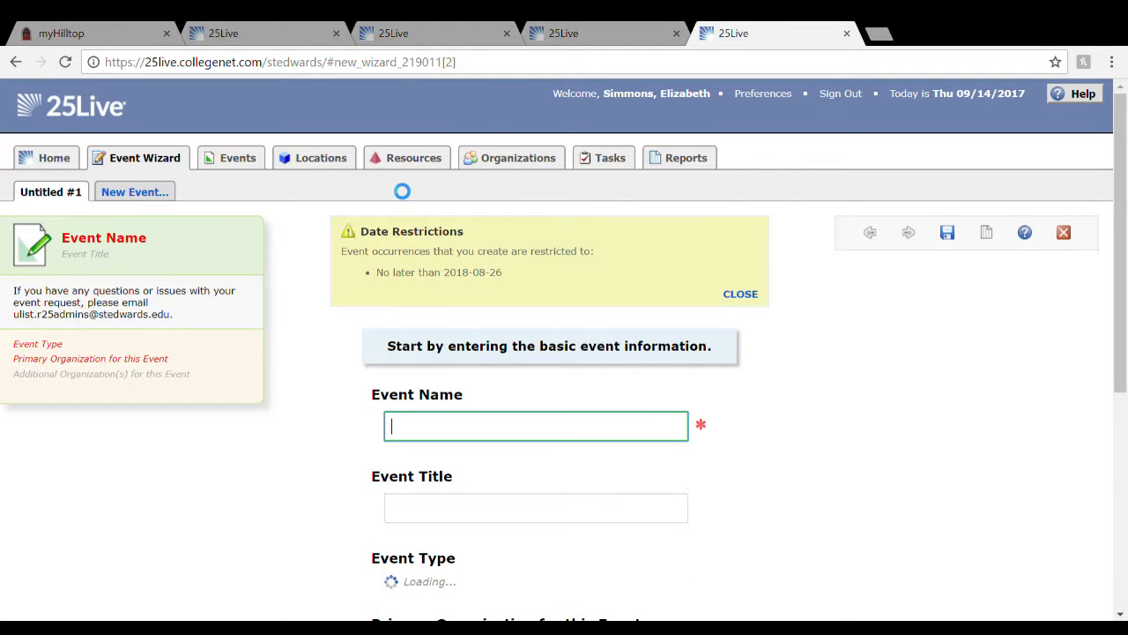
scroll(749, 439, "down", 3)
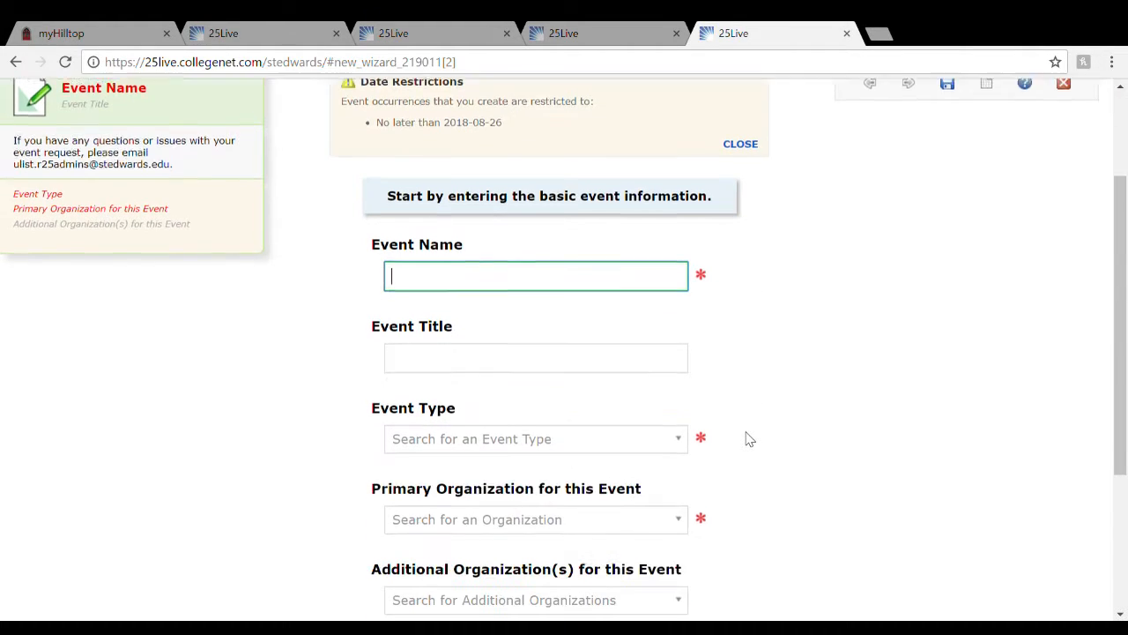
type("TEST EVENT")
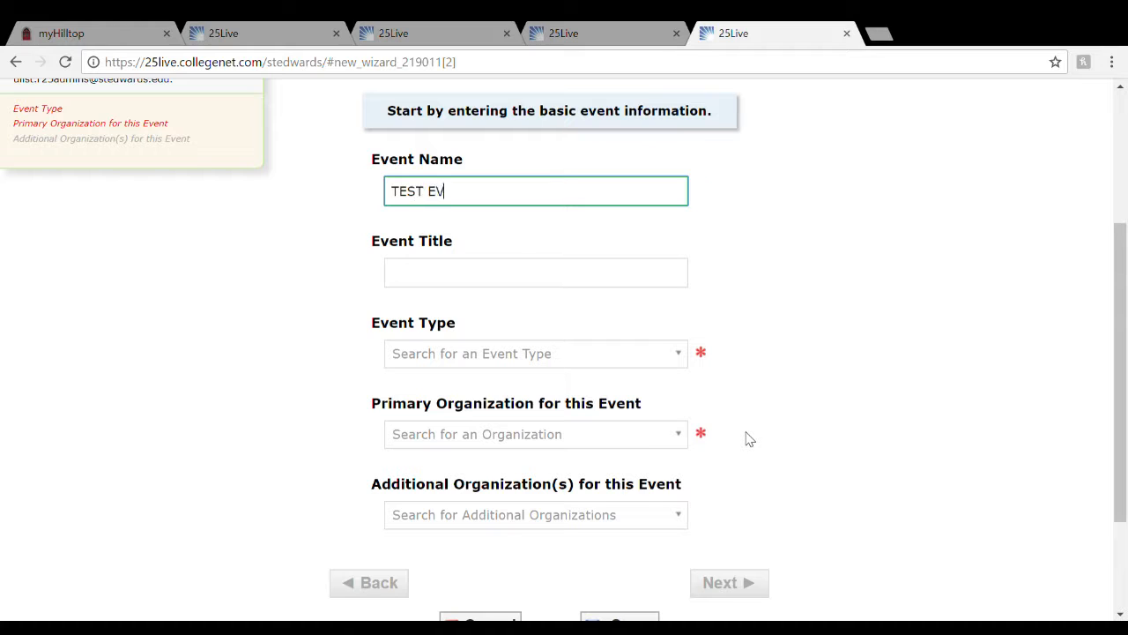
left_click(625, 357)
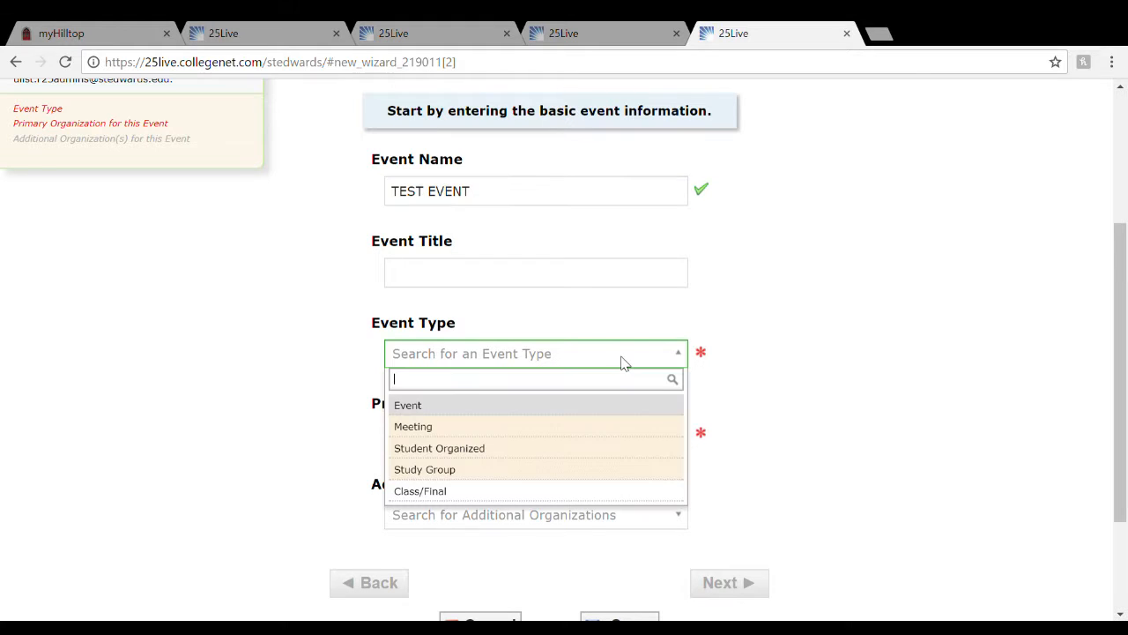
left_click(608, 451)
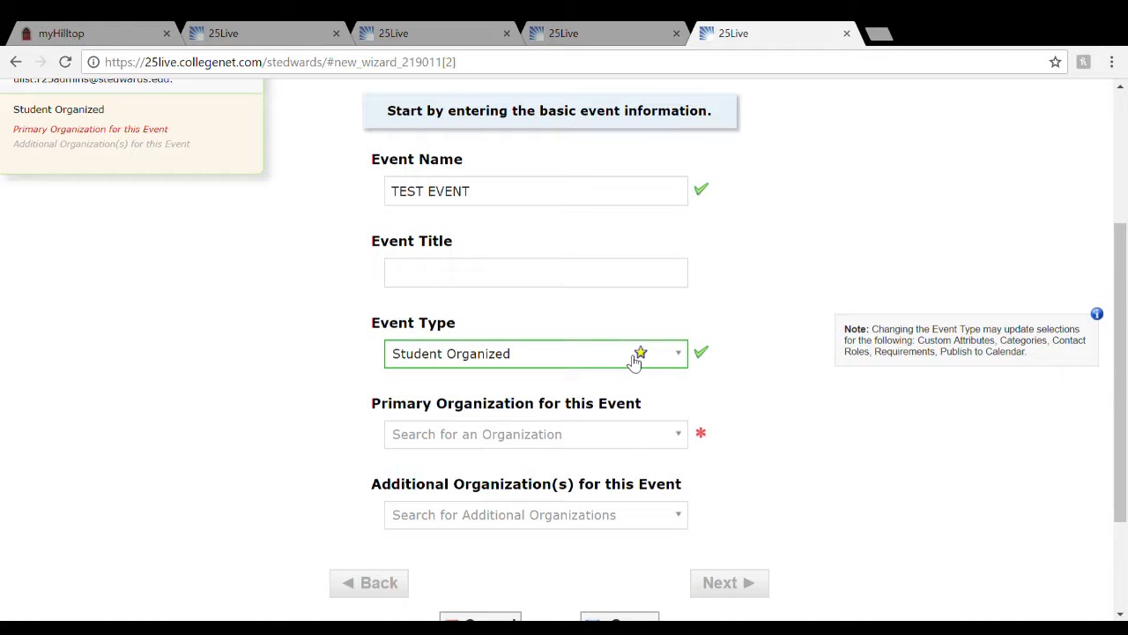
left_click(648, 443)
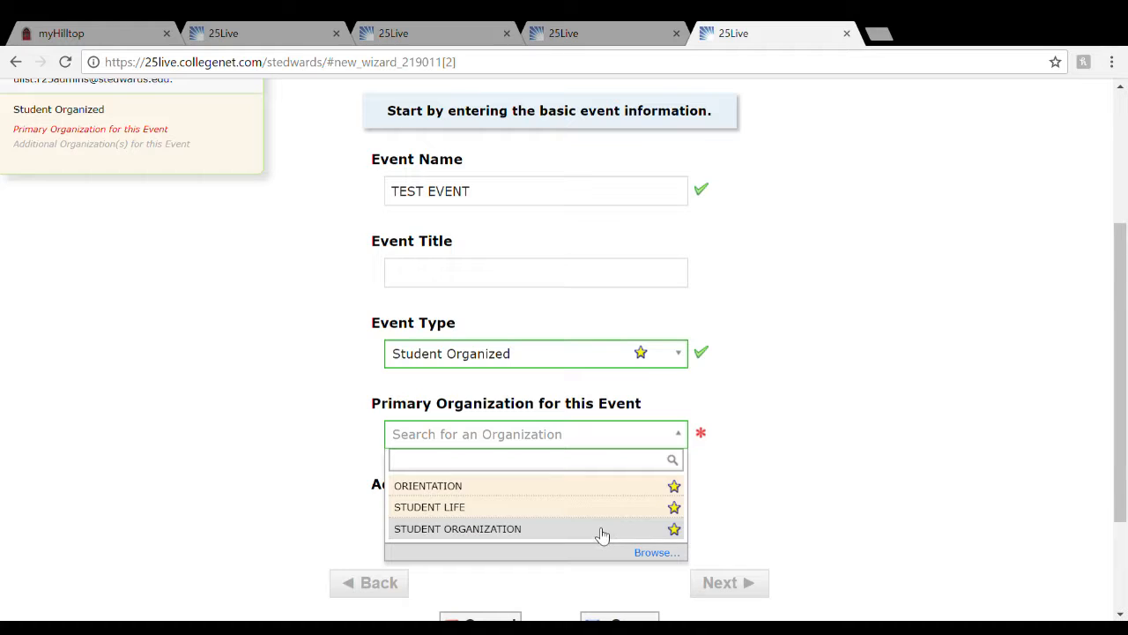
left_click(656, 535)
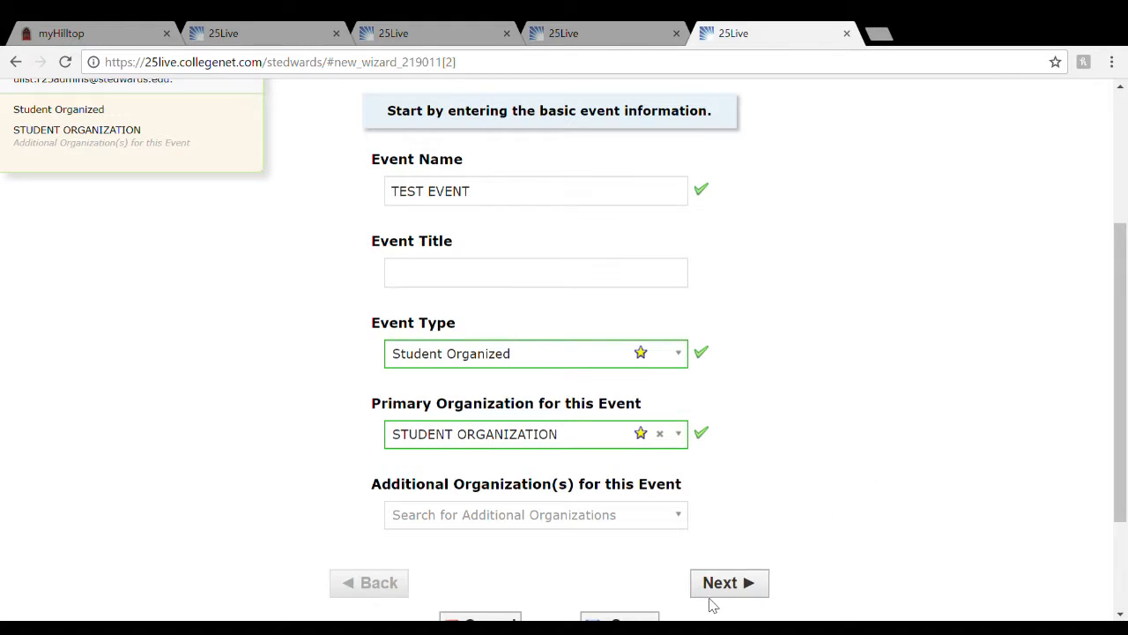
left_click(722, 591)
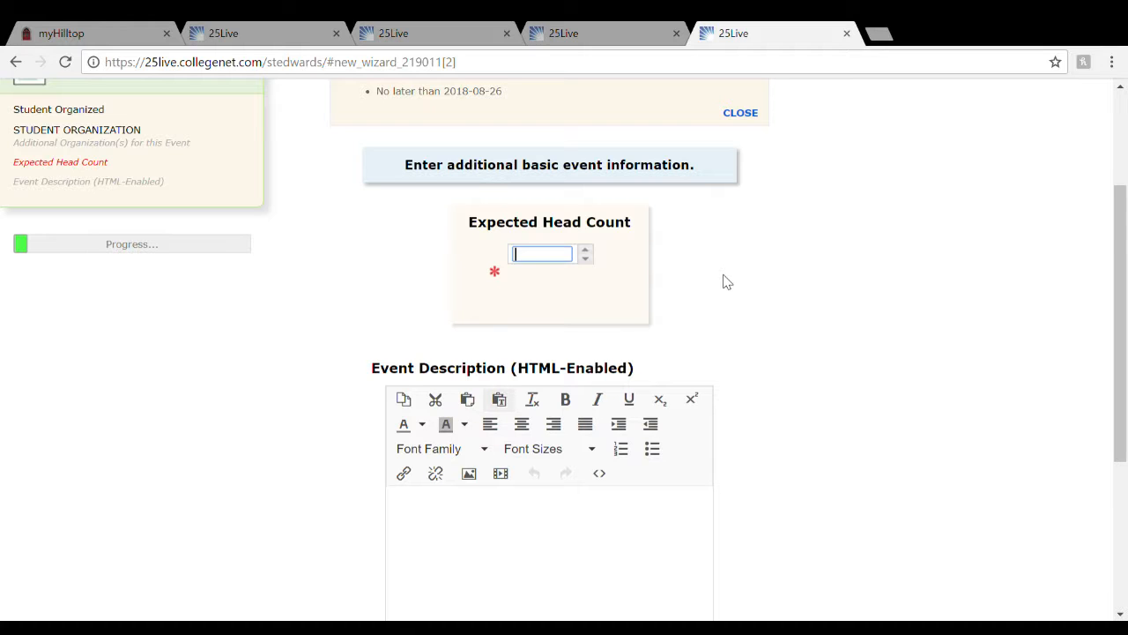
Set the expected head count to 40, leave the event description empty and continue to the repetition question.
type("40")
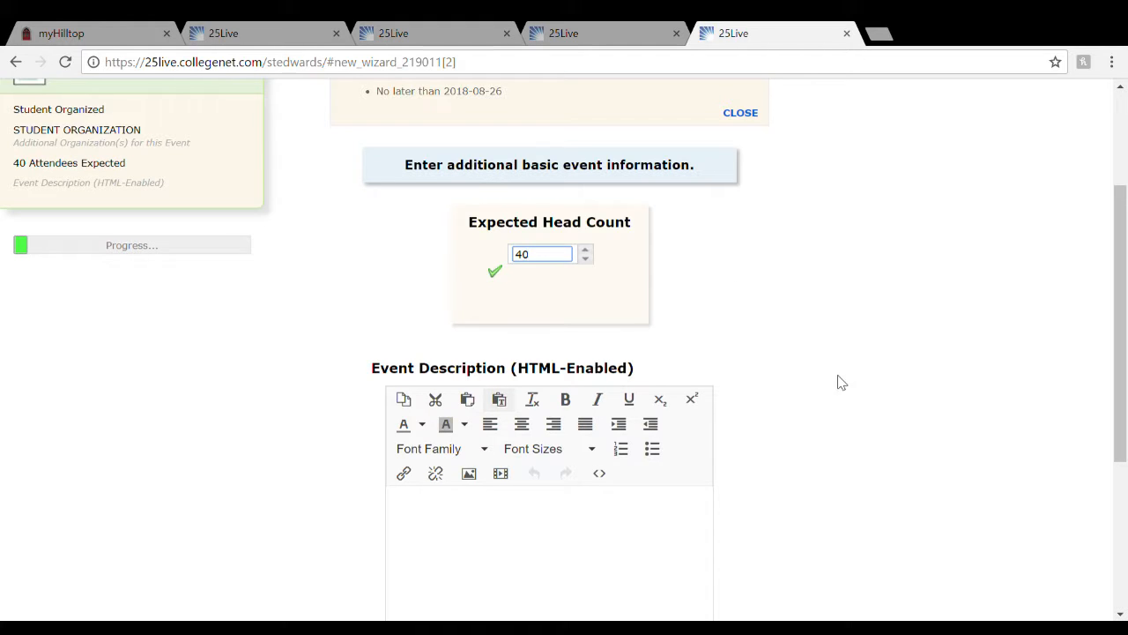
scroll(828, 388, "down", 2)
left_click(637, 366)
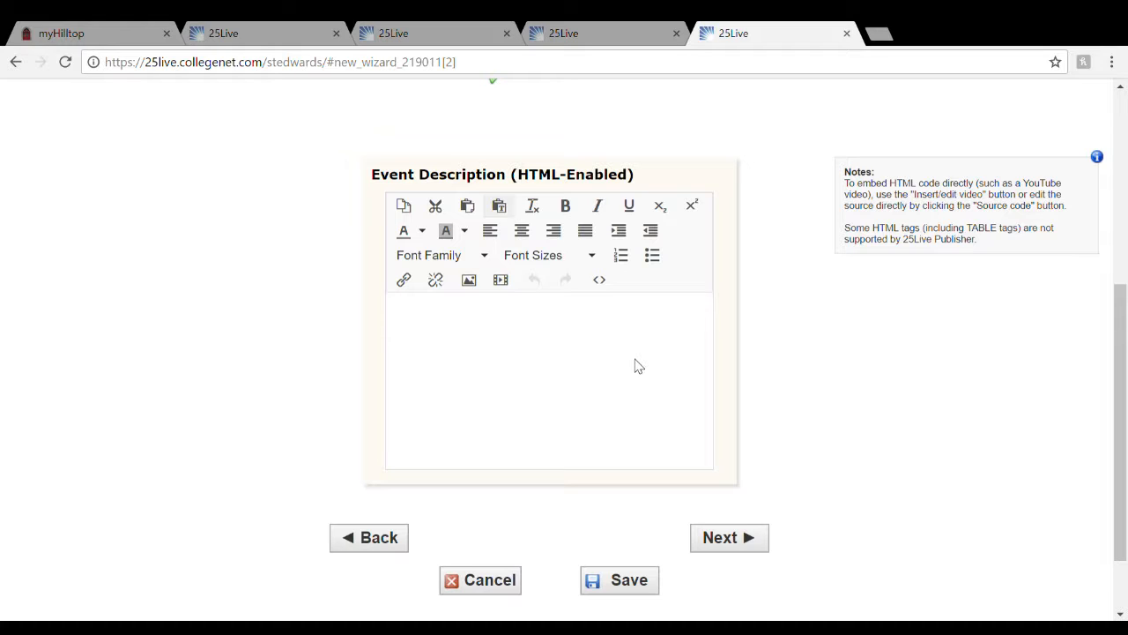
left_click(750, 544)
scroll(905, 304, "up", 5)
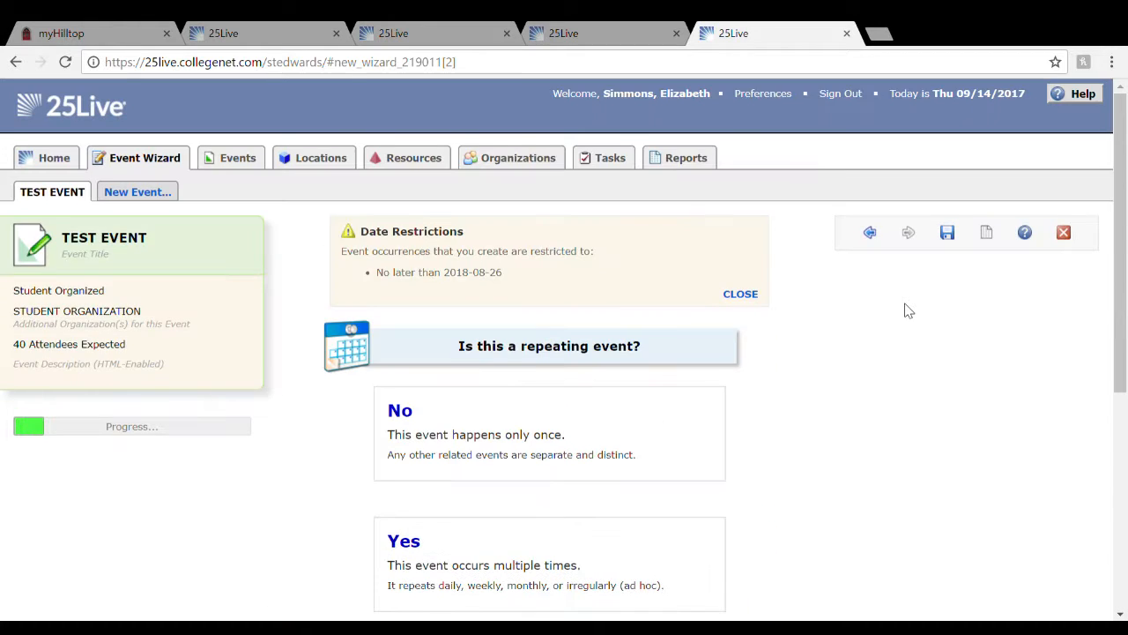
Mark the event as happening only once and accept Thu 09/14/2017, 2:00 pm to 3:00 pm, without additional time.
scroll(905, 304, "down", 2)
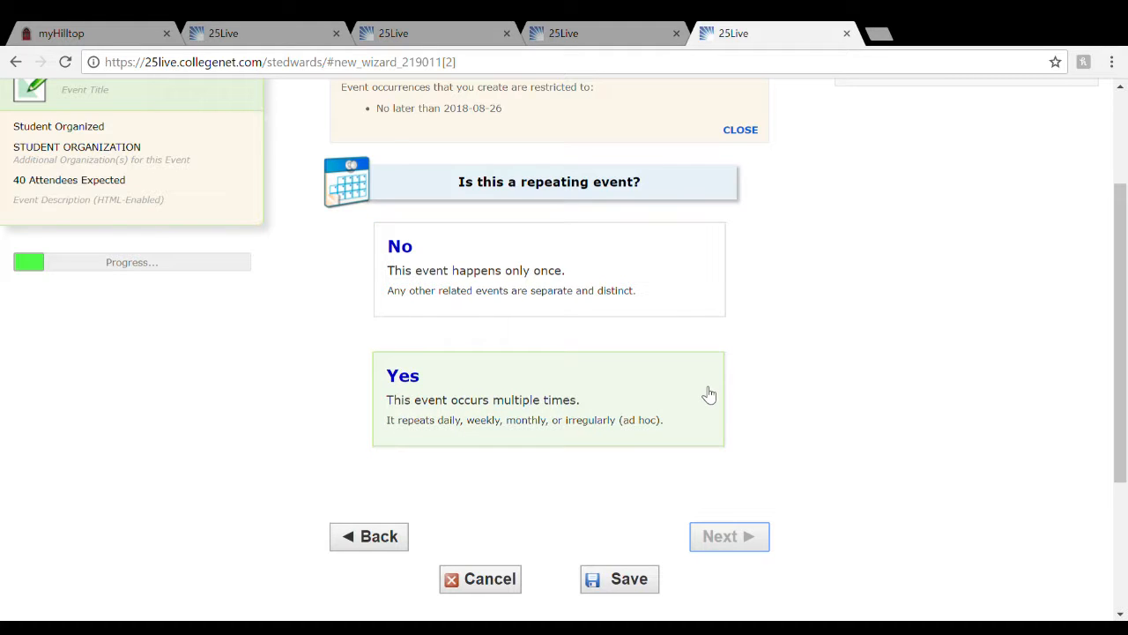
left_click(702, 298)
left_click(737, 535)
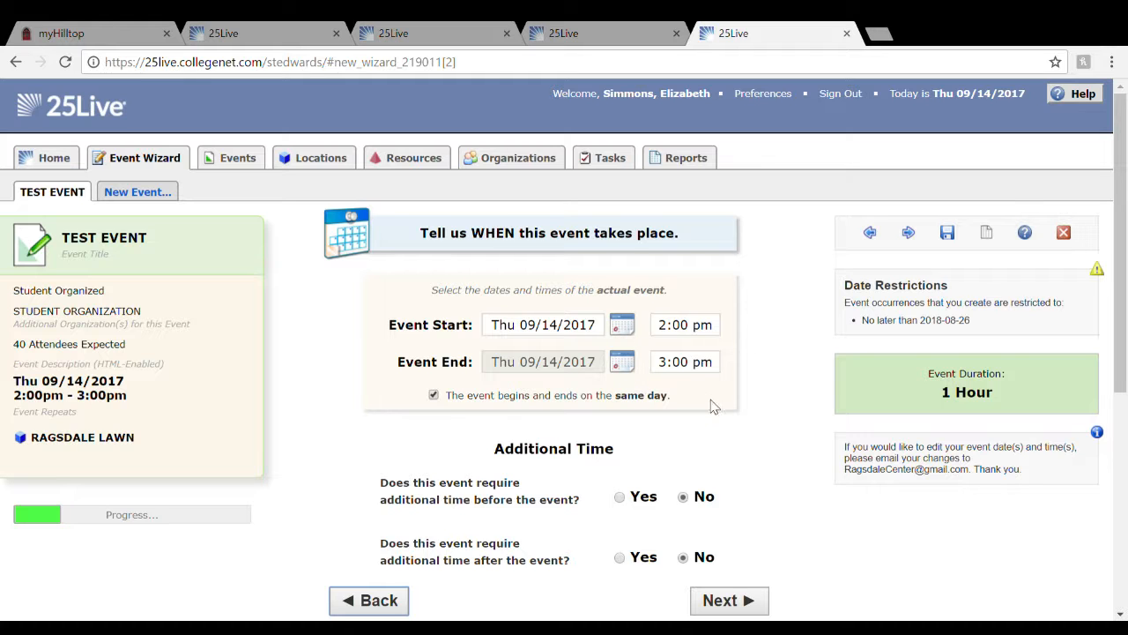
scroll(732, 413, "down", 1)
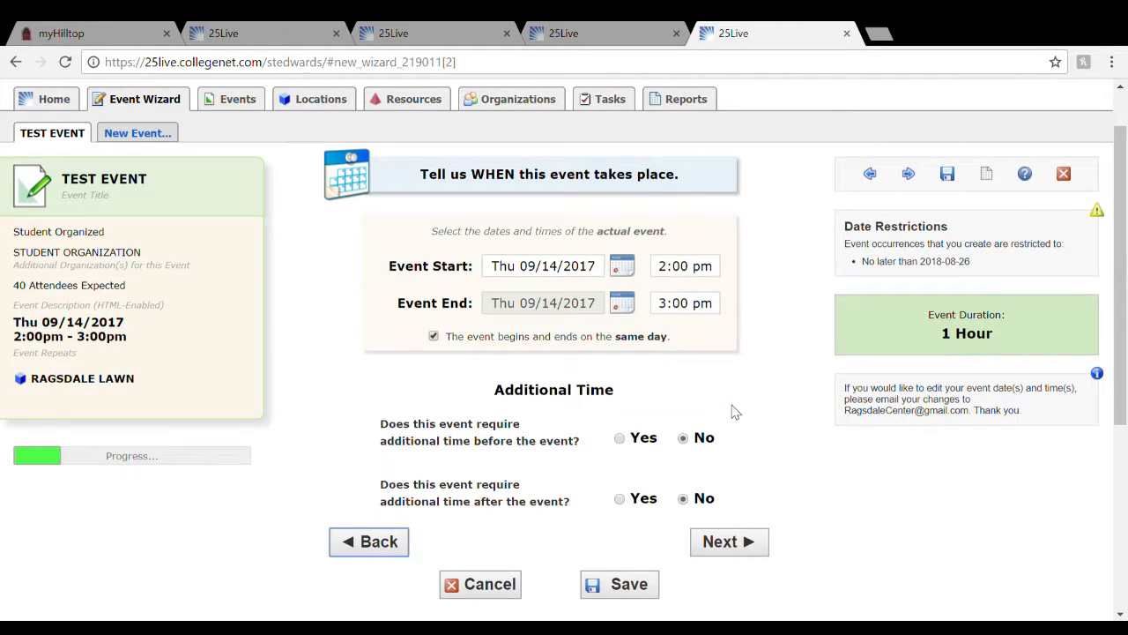
left_click(748, 541)
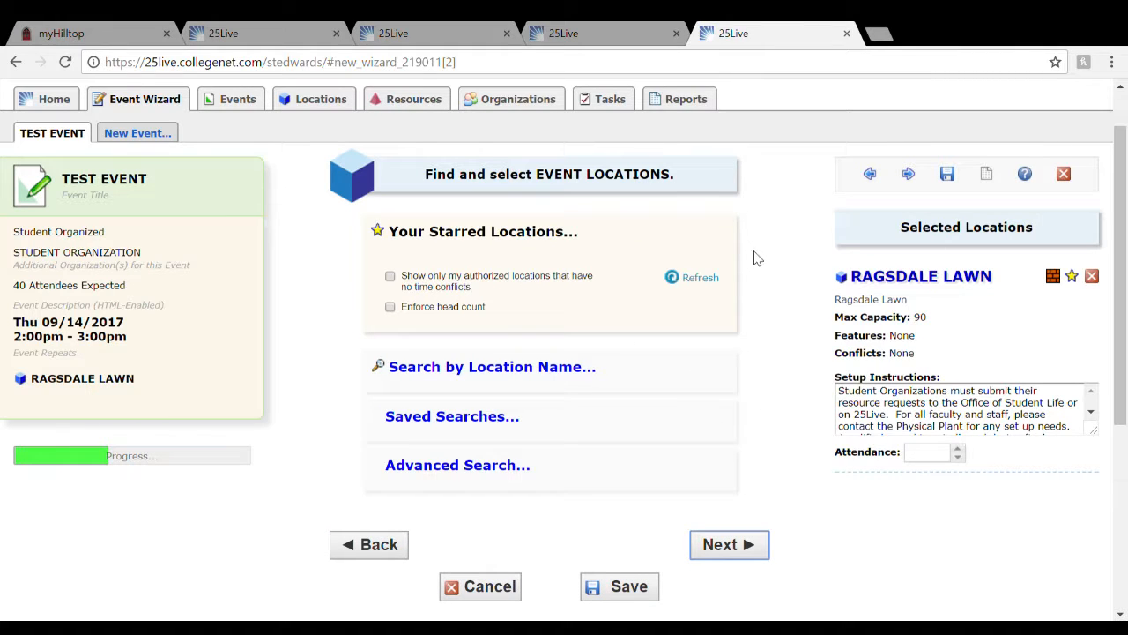
Search the event locations by name for Fondren Lawn and proceed to resource selection with Ragsdale Lawn as the location.
left_click(527, 366)
type("Fondren Lawn")
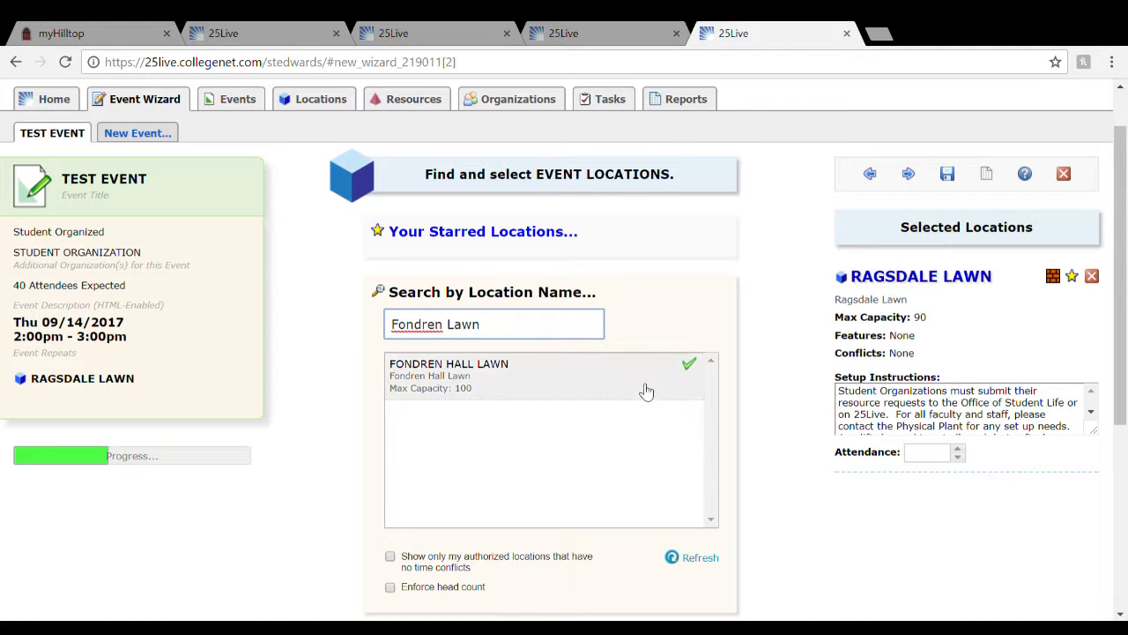
mouse_move(646, 388)
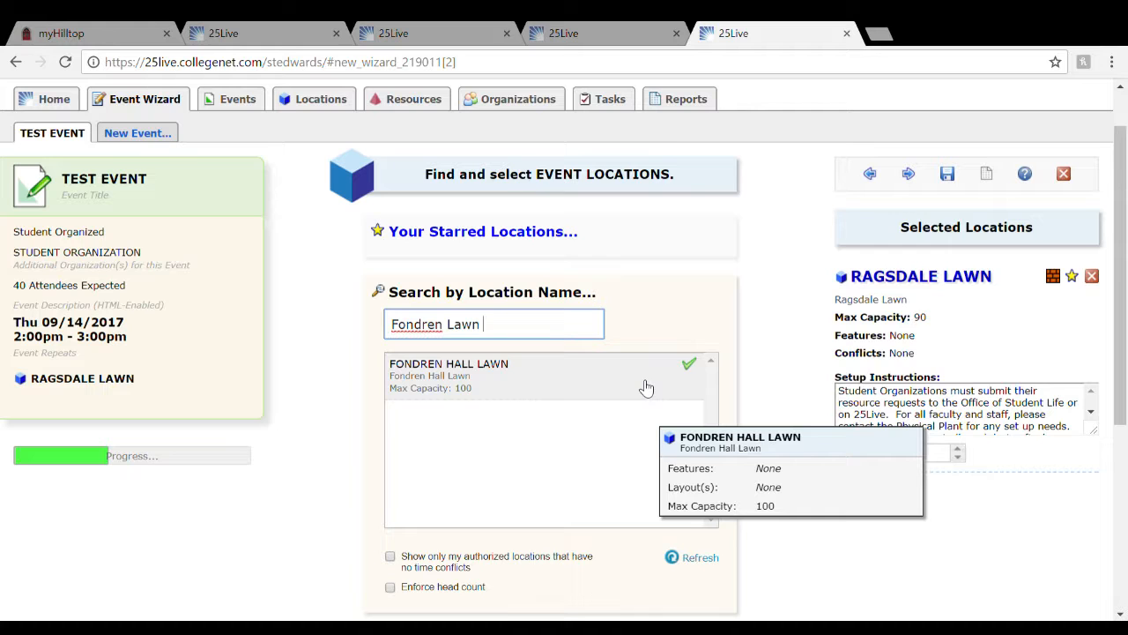
scroll(646, 388, "down", 3)
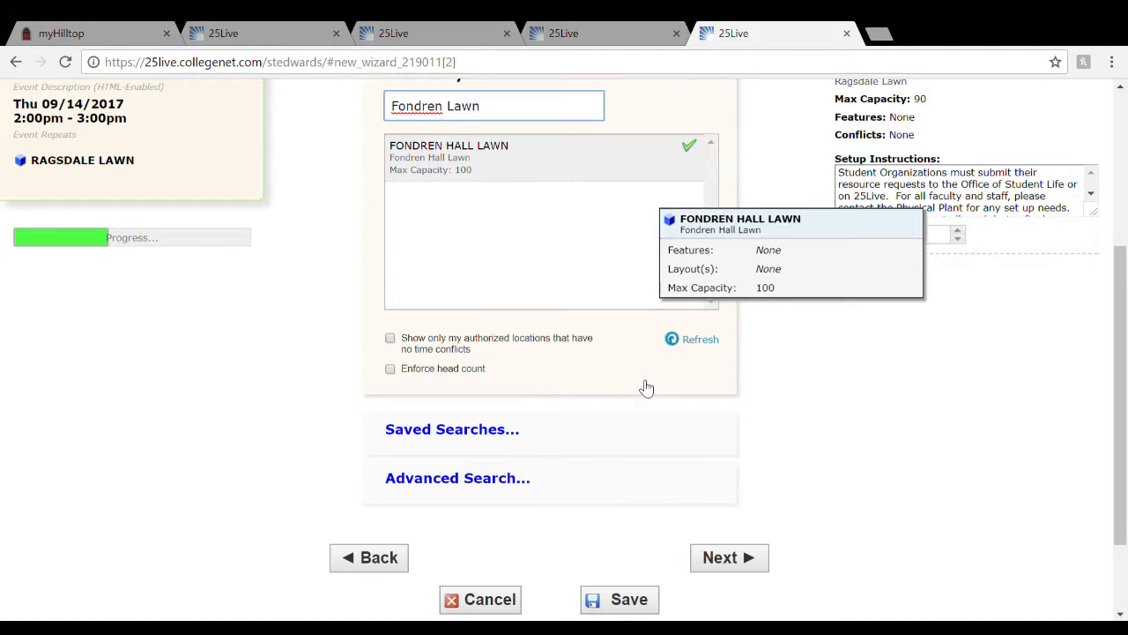
left_click(728, 555)
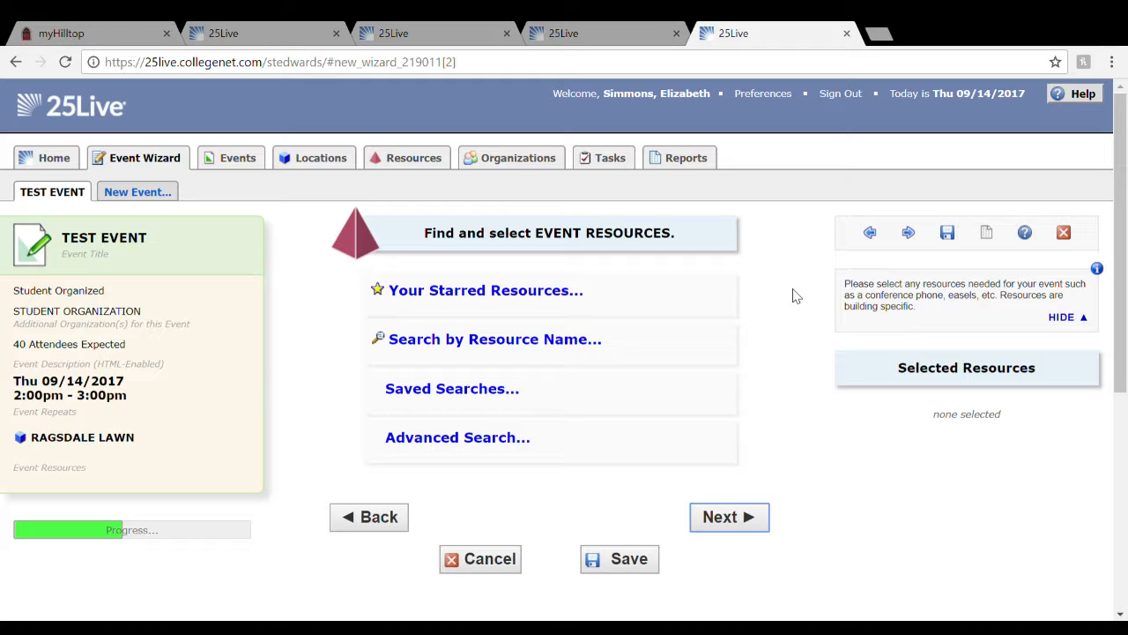
Search the event resources by name for topper tender, add Student Life - Topper Tender Machine, and continue past the attached files without adding any.
left_click(570, 339)
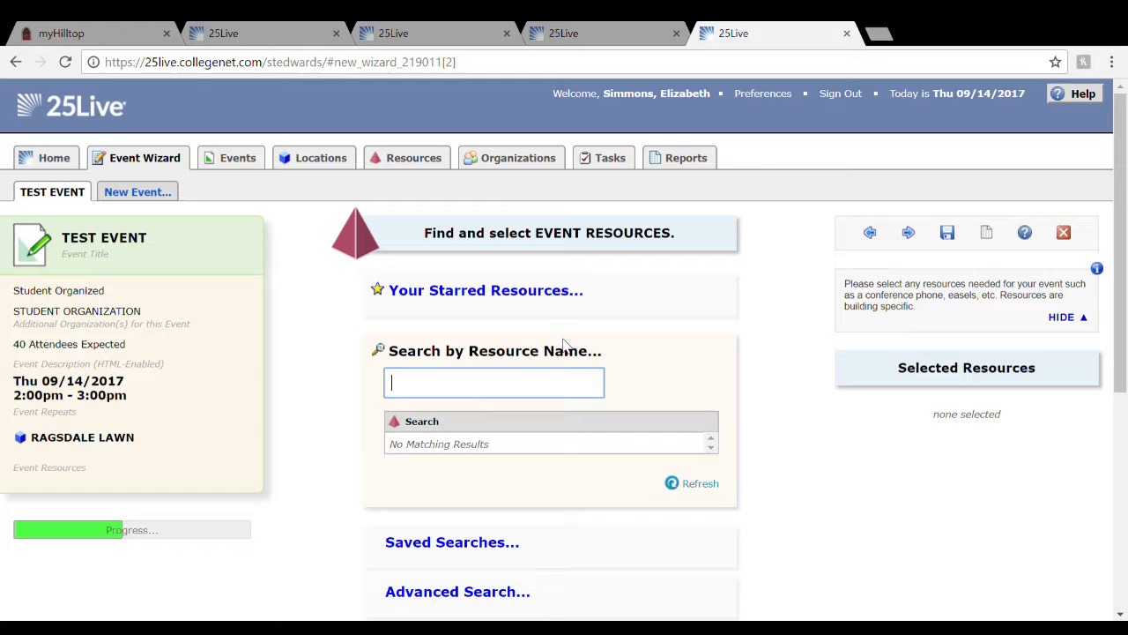
type("topper tender")
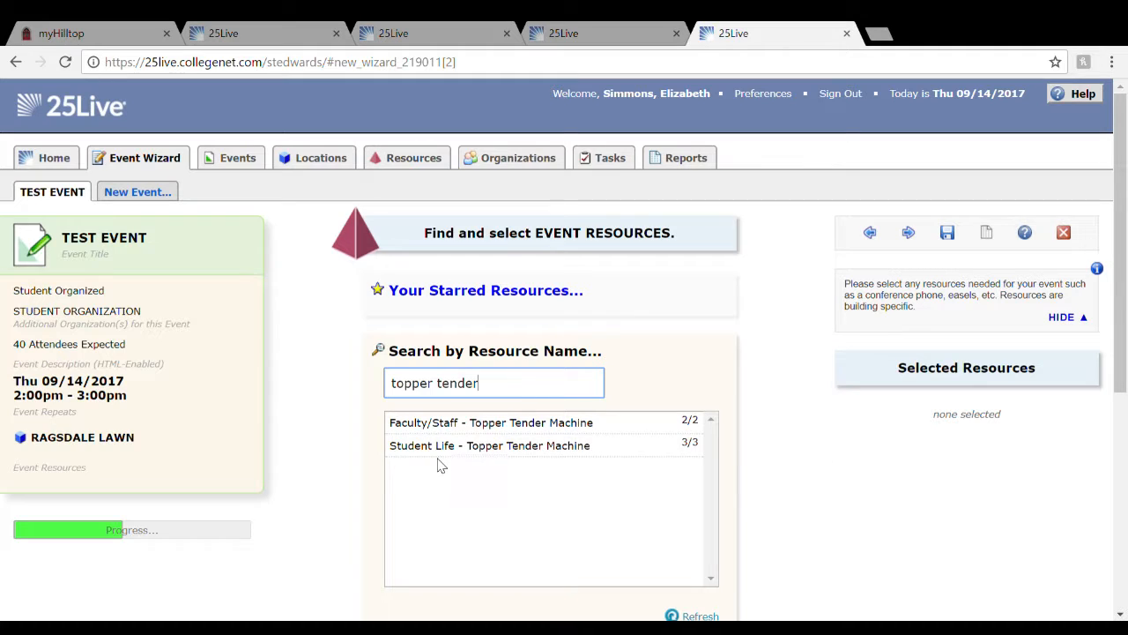
mouse_move(459, 461)
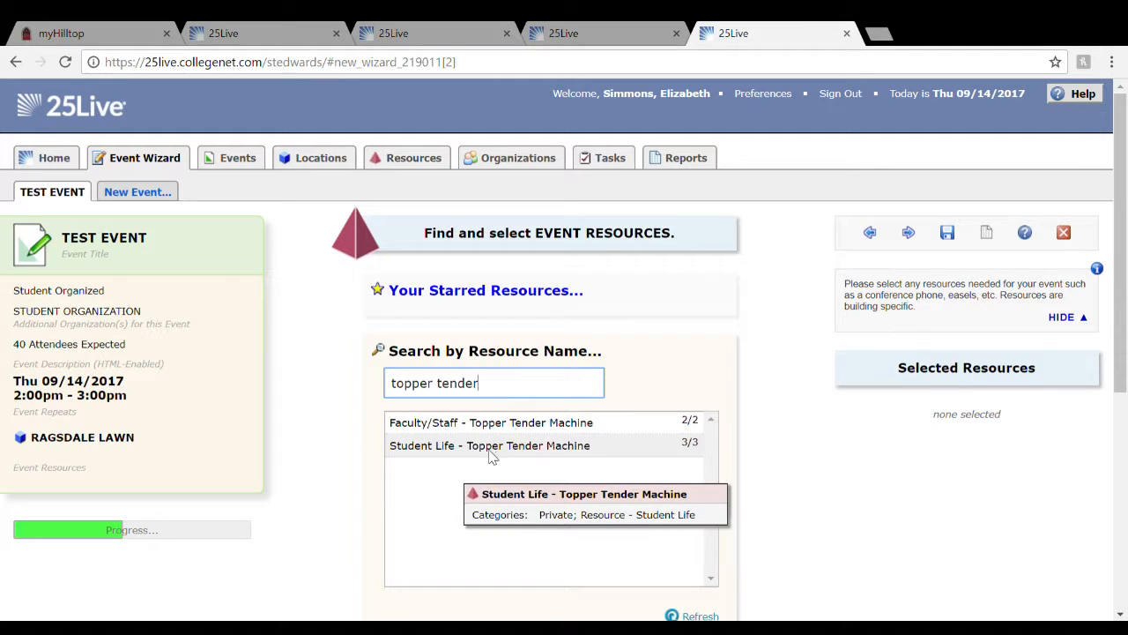
left_click(676, 447)
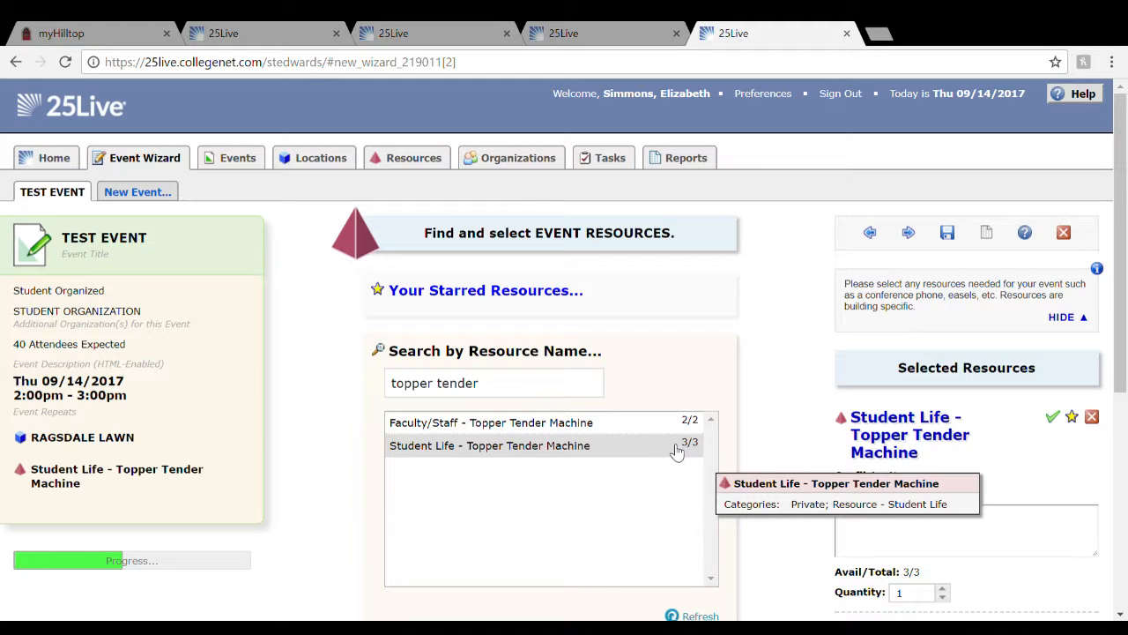
scroll(782, 421, "down", 3)
scroll(787, 425, "up", 1)
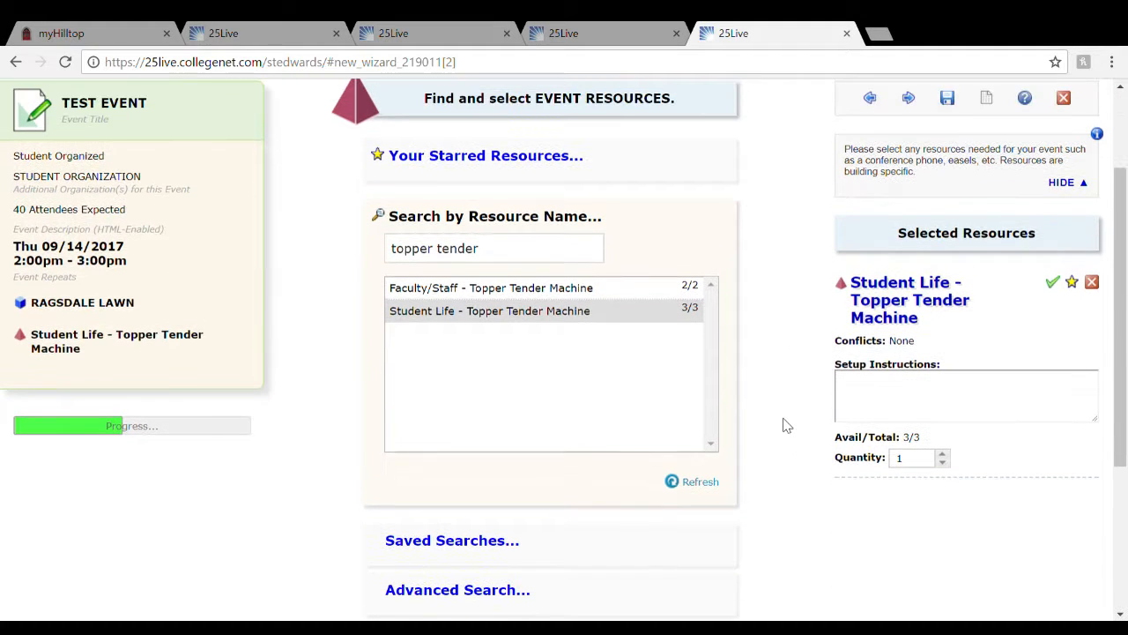
scroll(784, 424, "down", 3)
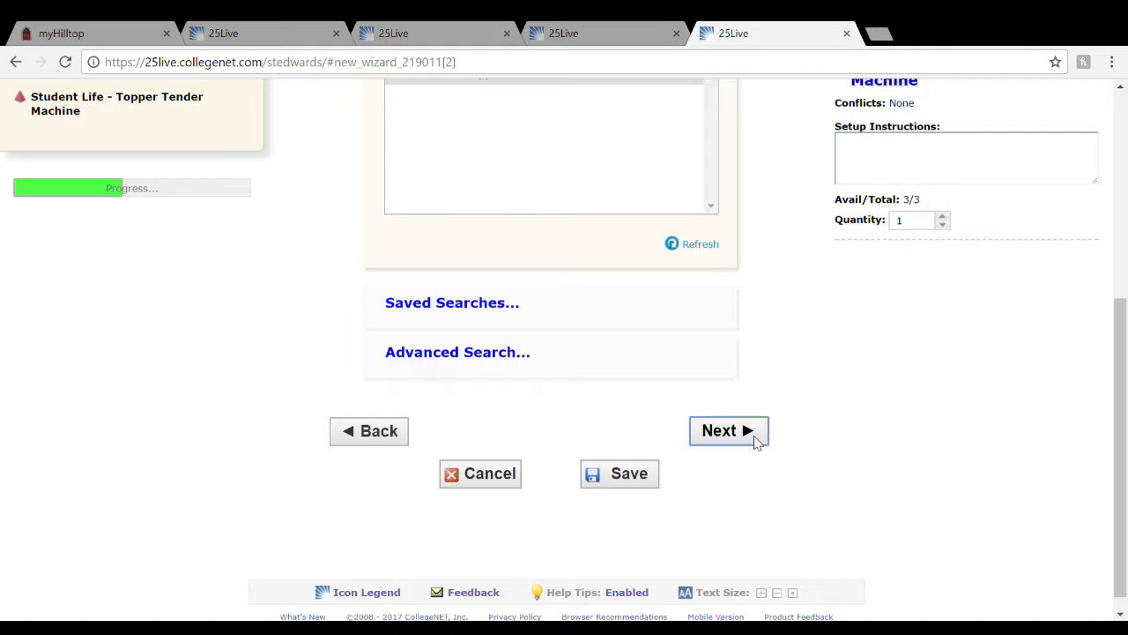
left_click(755, 433)
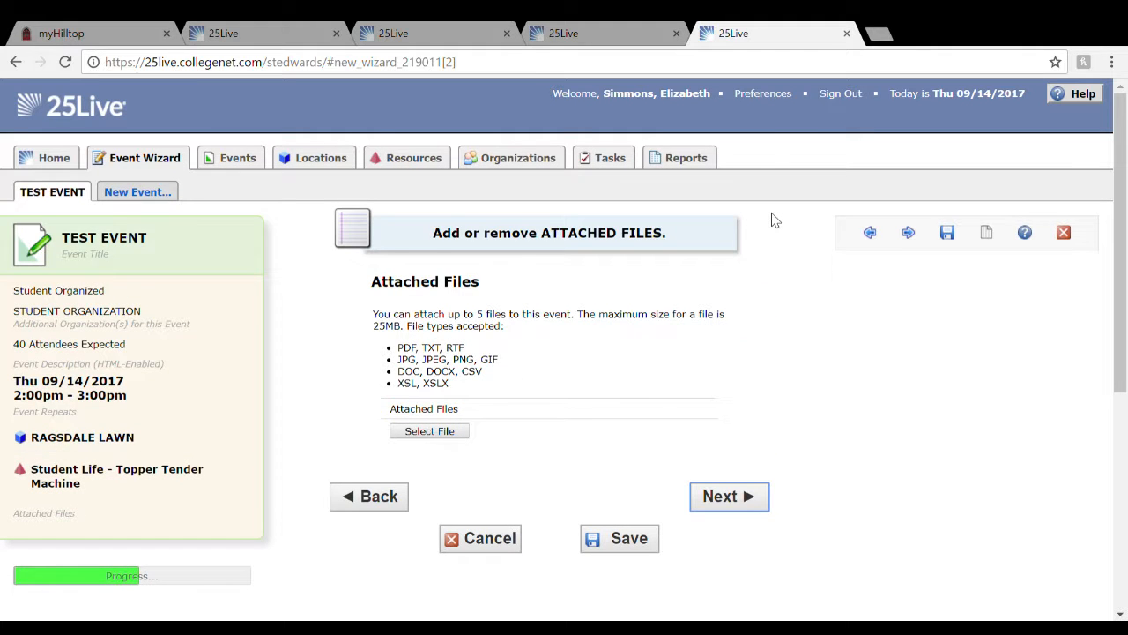
left_click(743, 496)
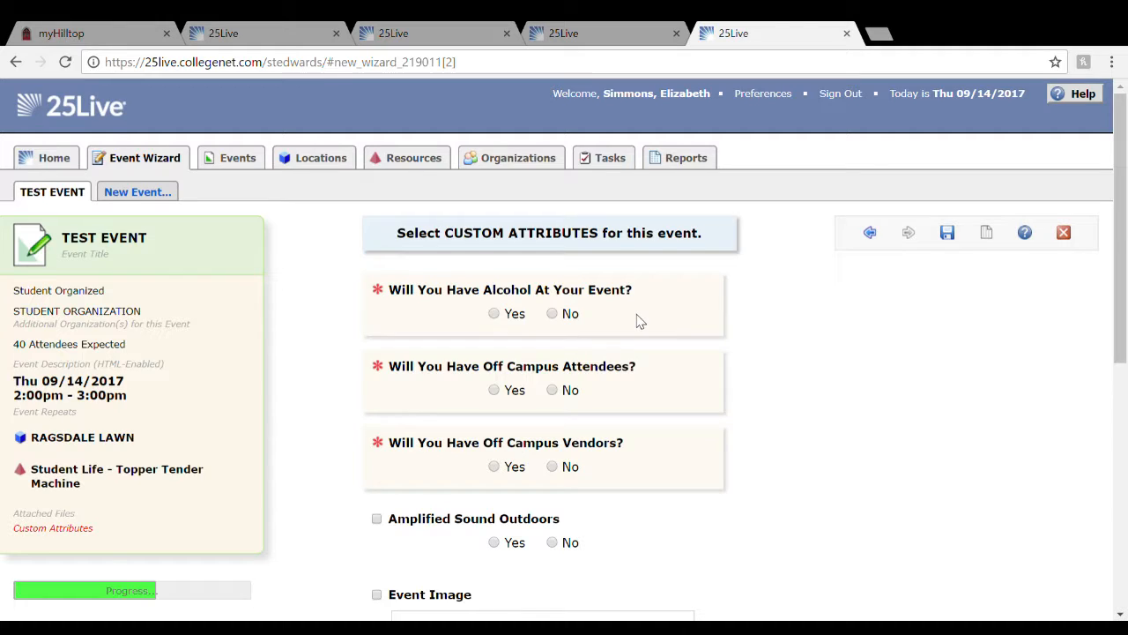
Answer No to the required questions about alcohol, off campus attendees and off campus vendors.
scroll(639, 321, "down", 1)
left_click(567, 218)
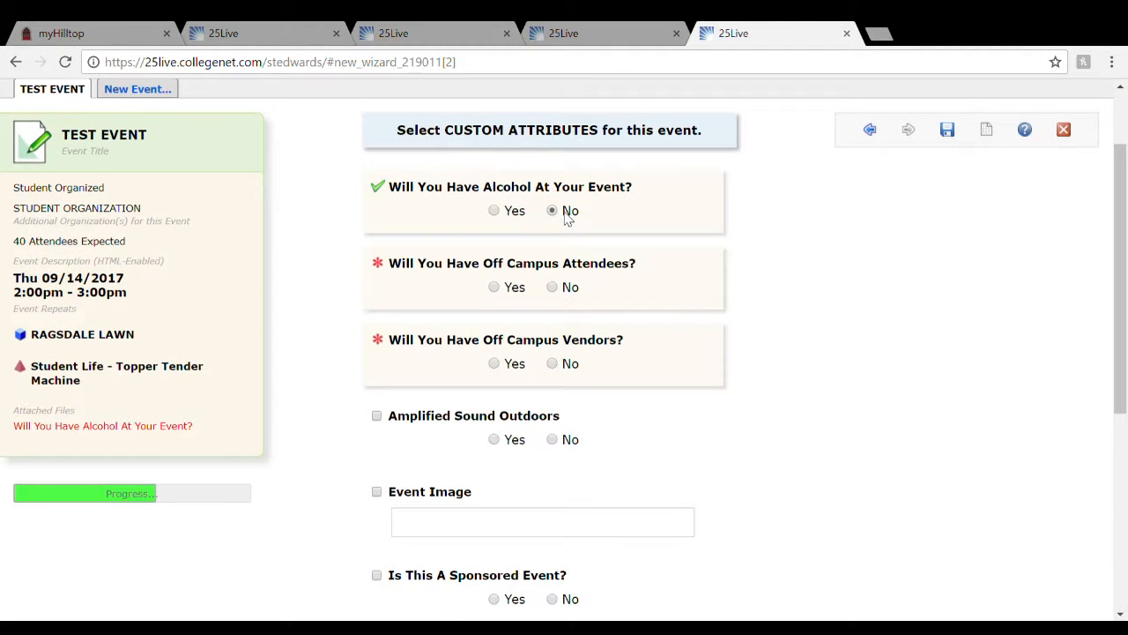
left_click(556, 289)
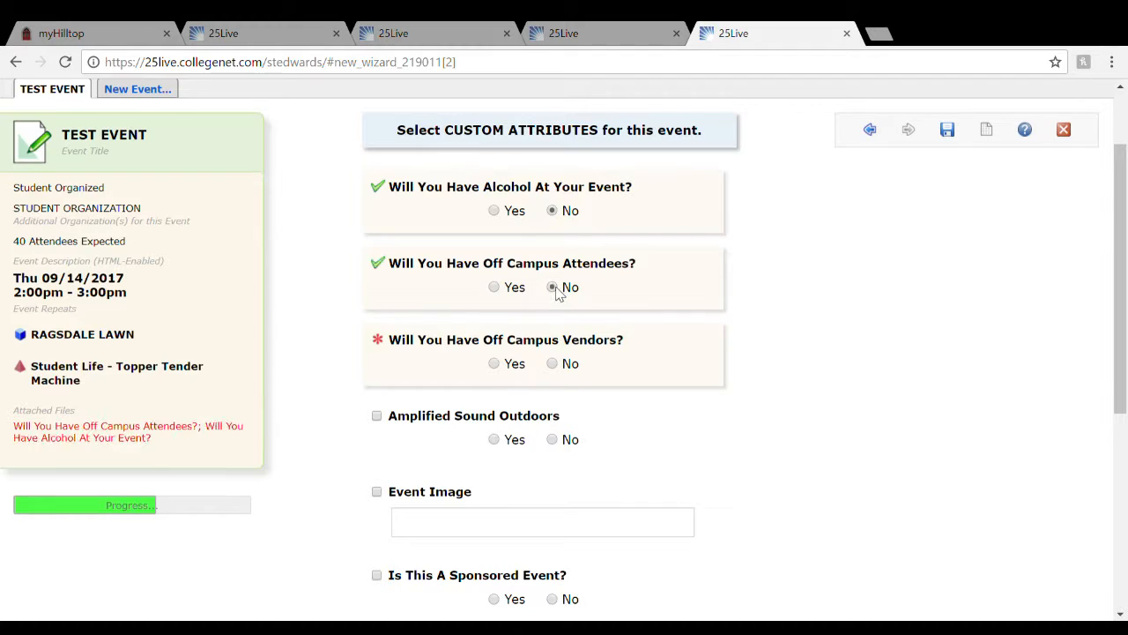
left_click(556, 367)
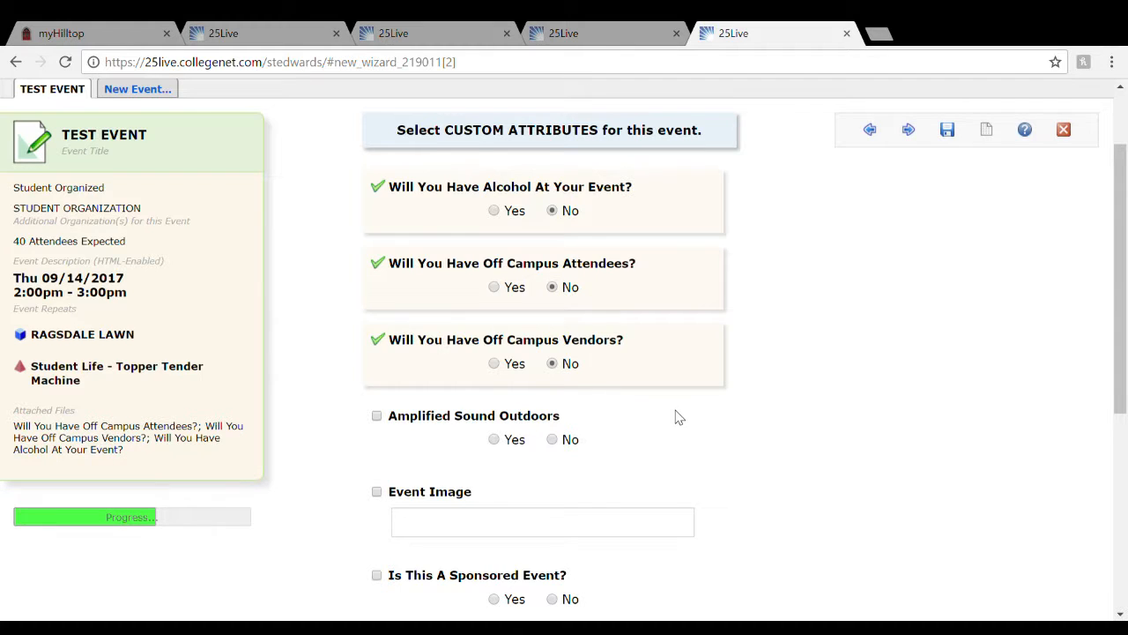
Set Amplified Sound Outdoors and the sponsored event question to No and Submitted Event To Collegiate Link to Yes, and proceed to the contacts.
scroll(675, 417, "down", 5)
scroll(675, 416, "up", 2)
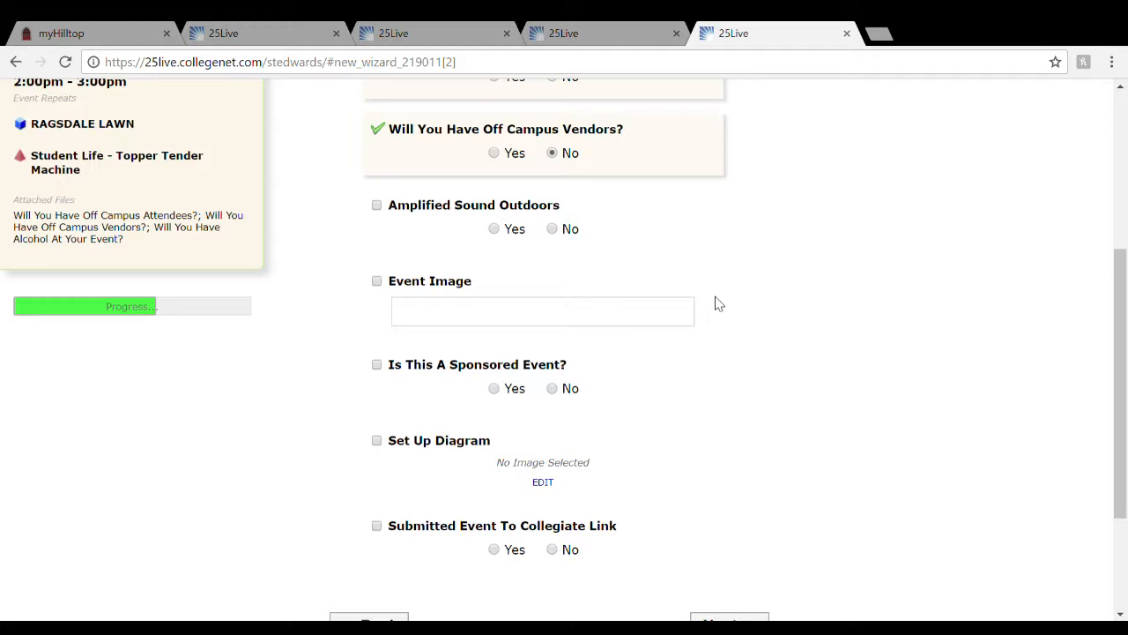
scroll(719, 304, "down", 1)
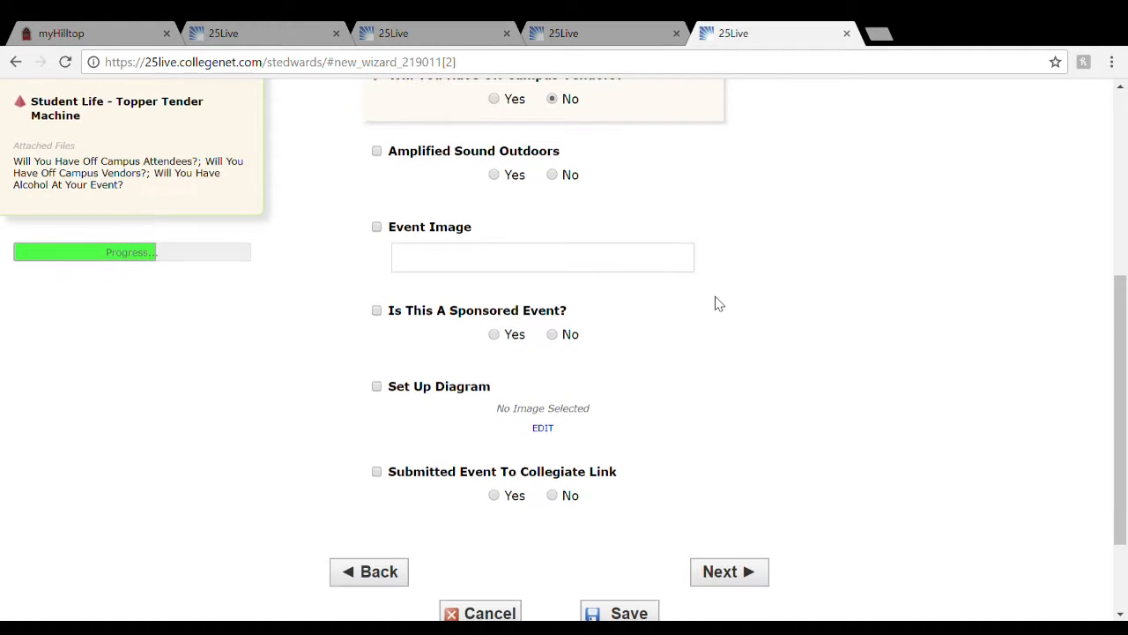
left_click(553, 174)
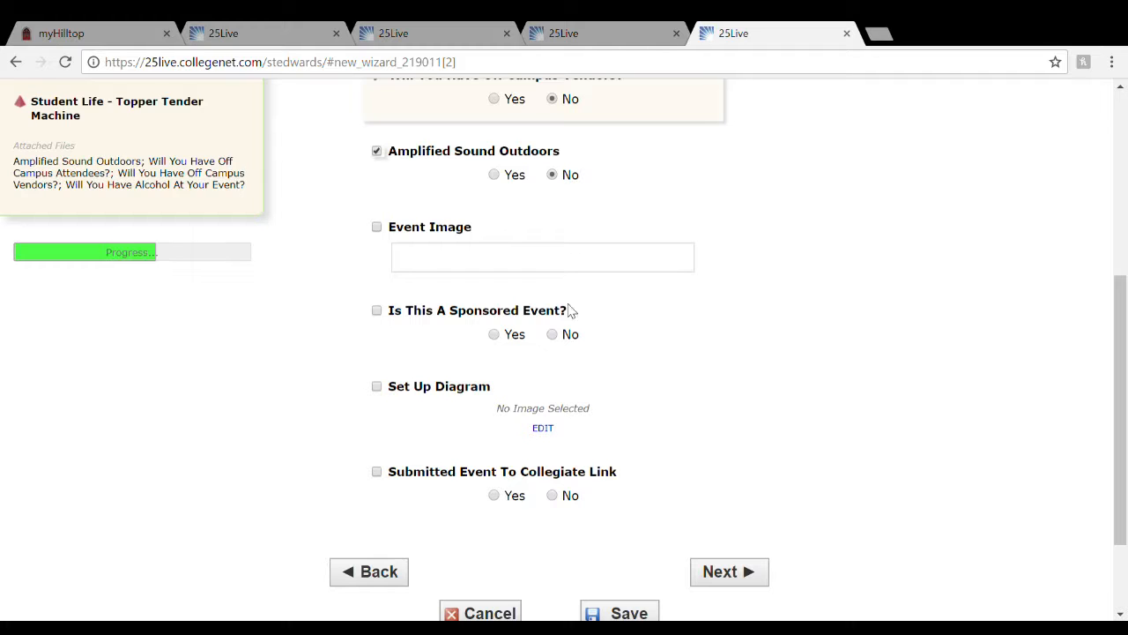
left_click(554, 335)
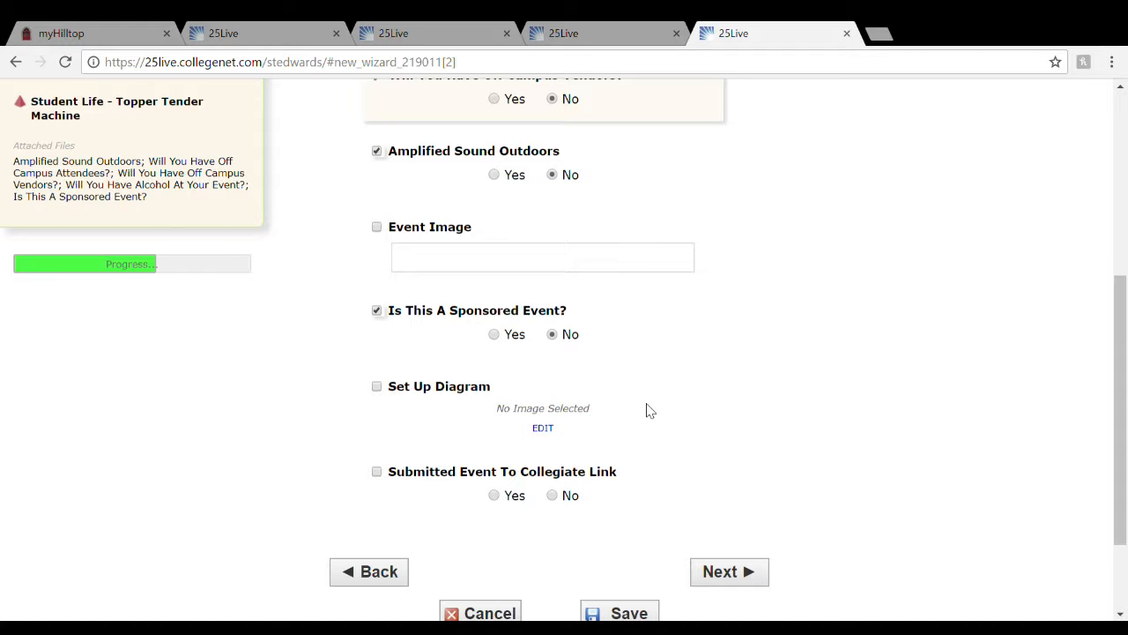
scroll(648, 410, "down", 1)
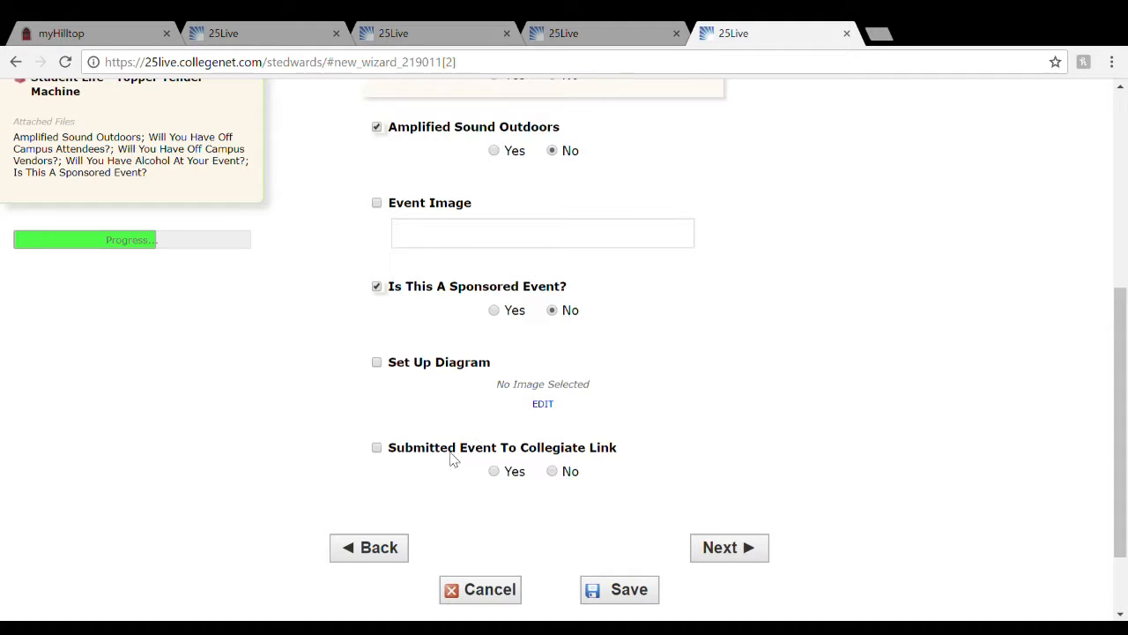
left_click(494, 472)
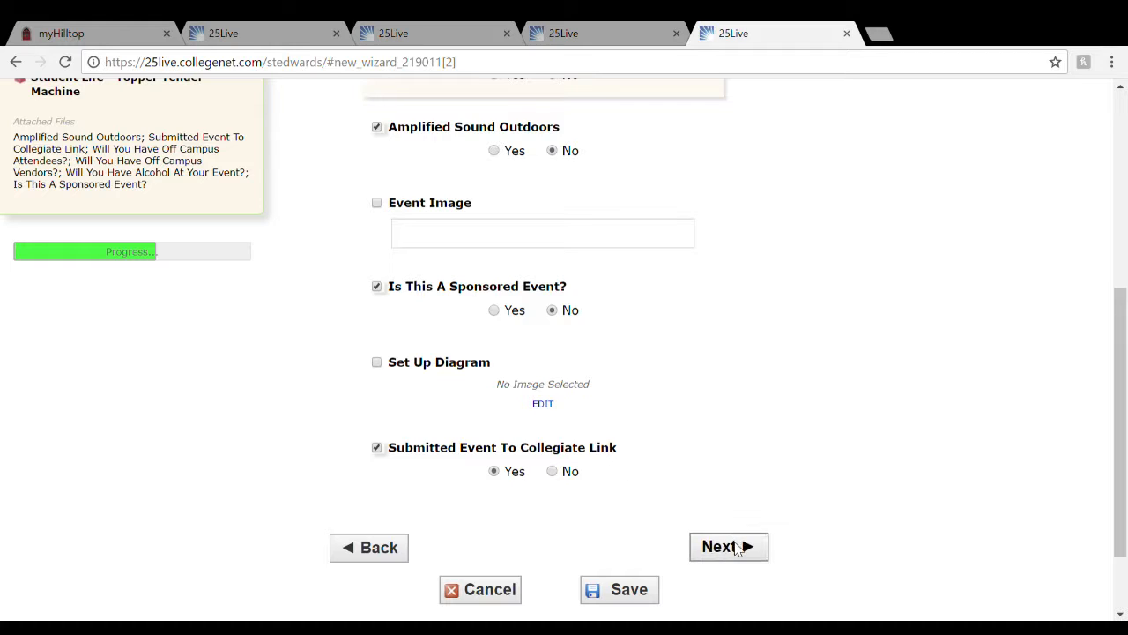
left_click(738, 548)
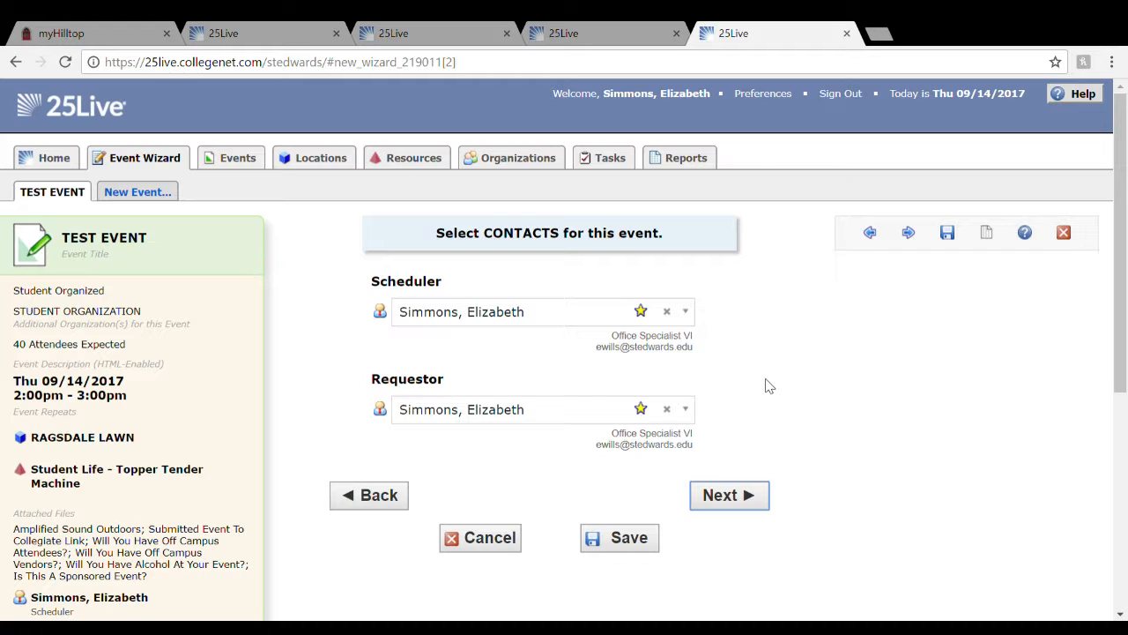
Accept the preset scheduler and requestor, assign the Student-organized category to the event and continue.
left_click(739, 495)
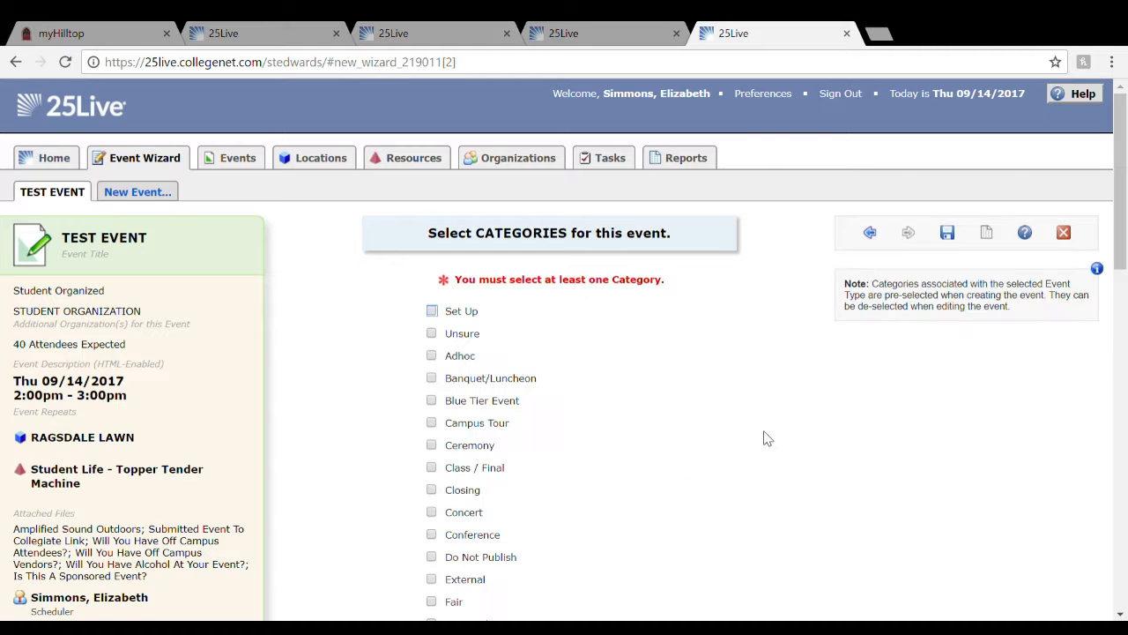
scroll(694, 412, "down", 5)
scroll(694, 412, "down", 1)
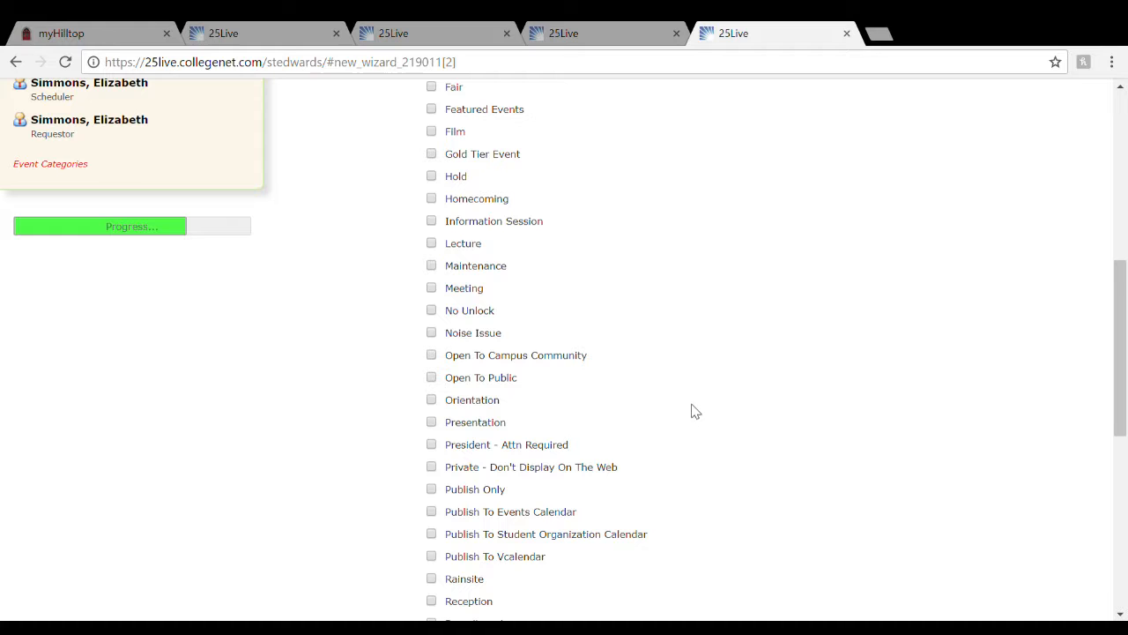
scroll(679, 357, "down", 3)
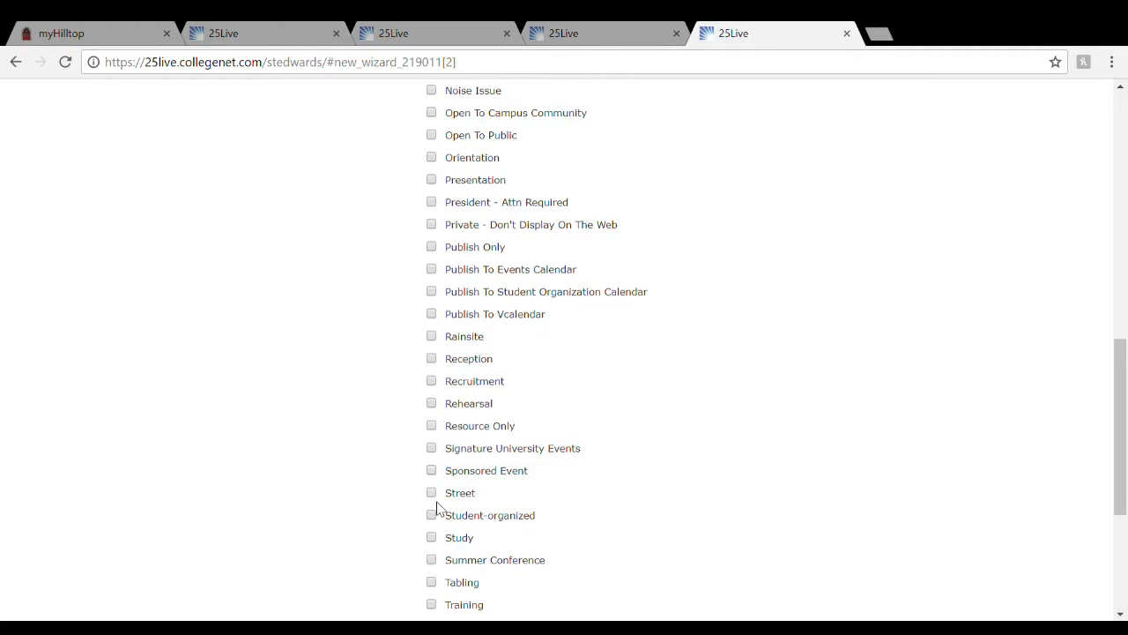
left_click(432, 516)
scroll(670, 517, "down", 3)
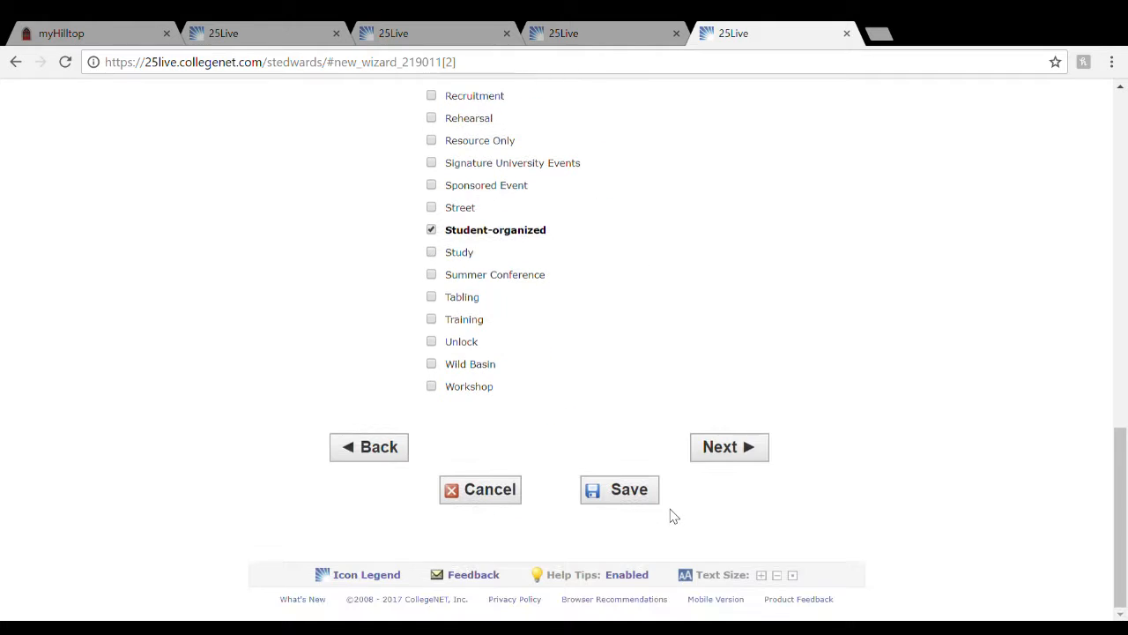
left_click(728, 447)
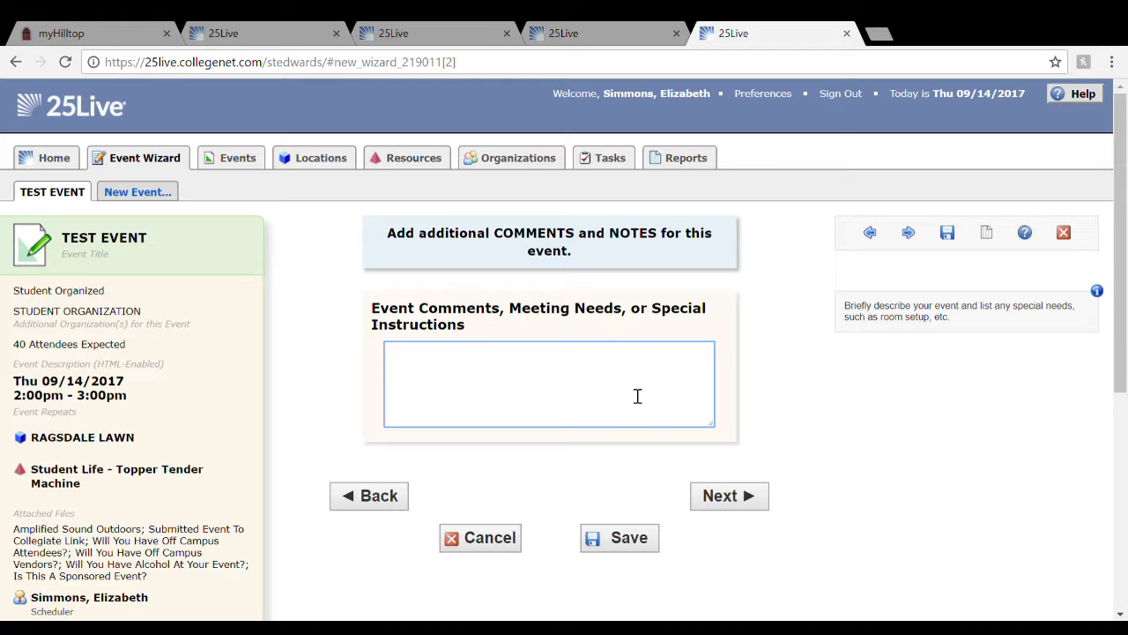
Leave the event comments empty, agree to the Space Assignment Affirmation and proceed to the event state.
left_click(758, 506)
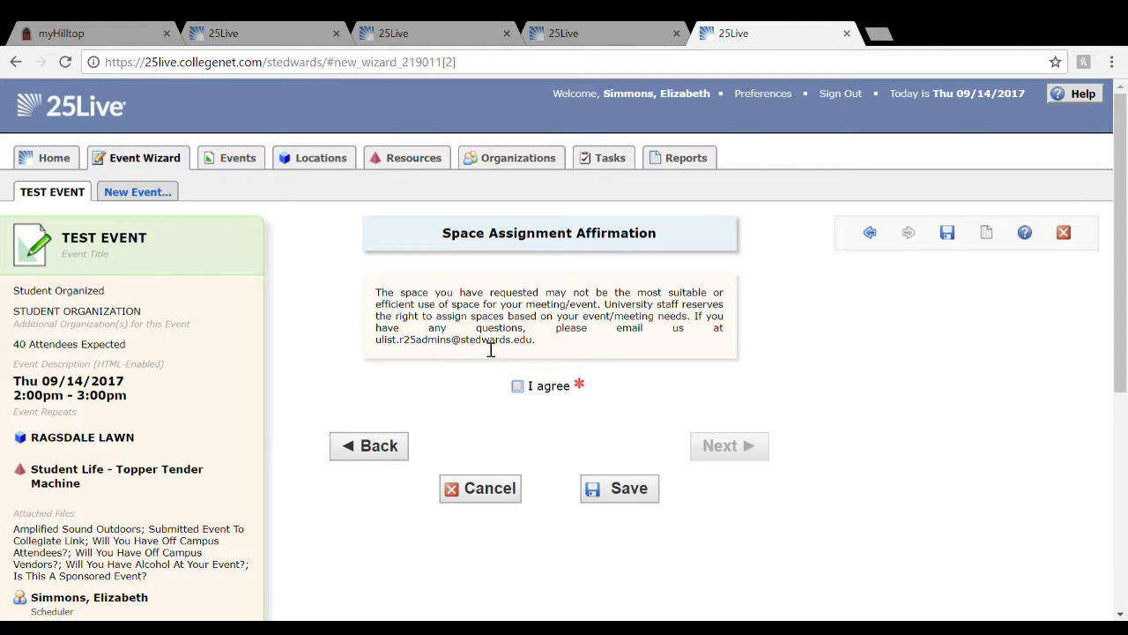
left_click(518, 386)
left_click(729, 447)
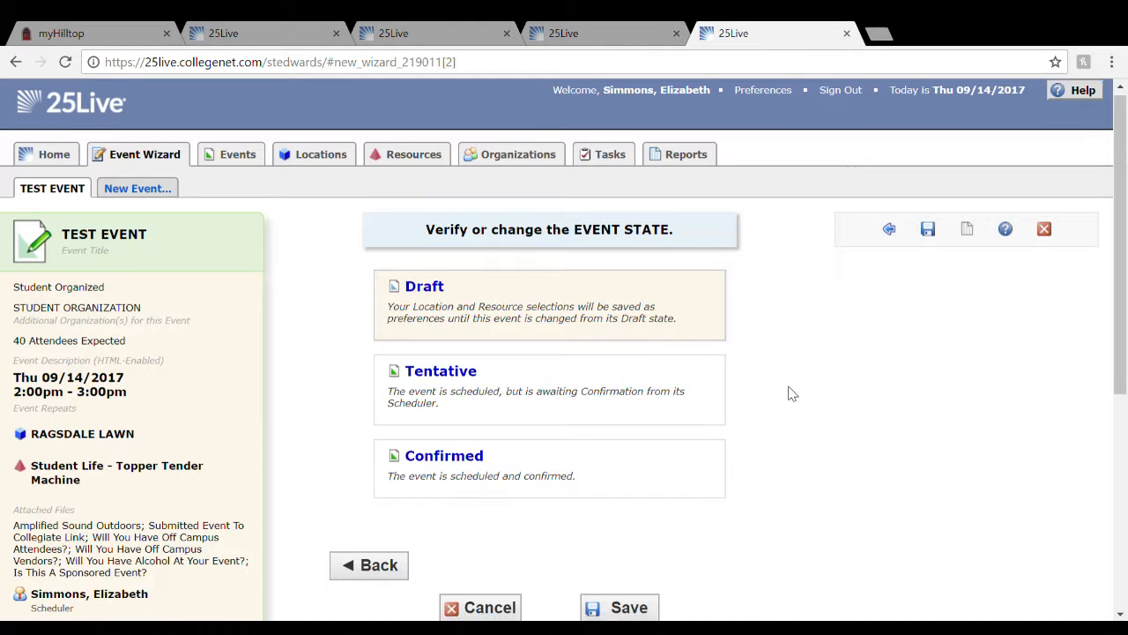
Keep the event state as Draft, save the event request and review the saved event's summary.
scroll(790, 393, "down", 3)
left_click(628, 469)
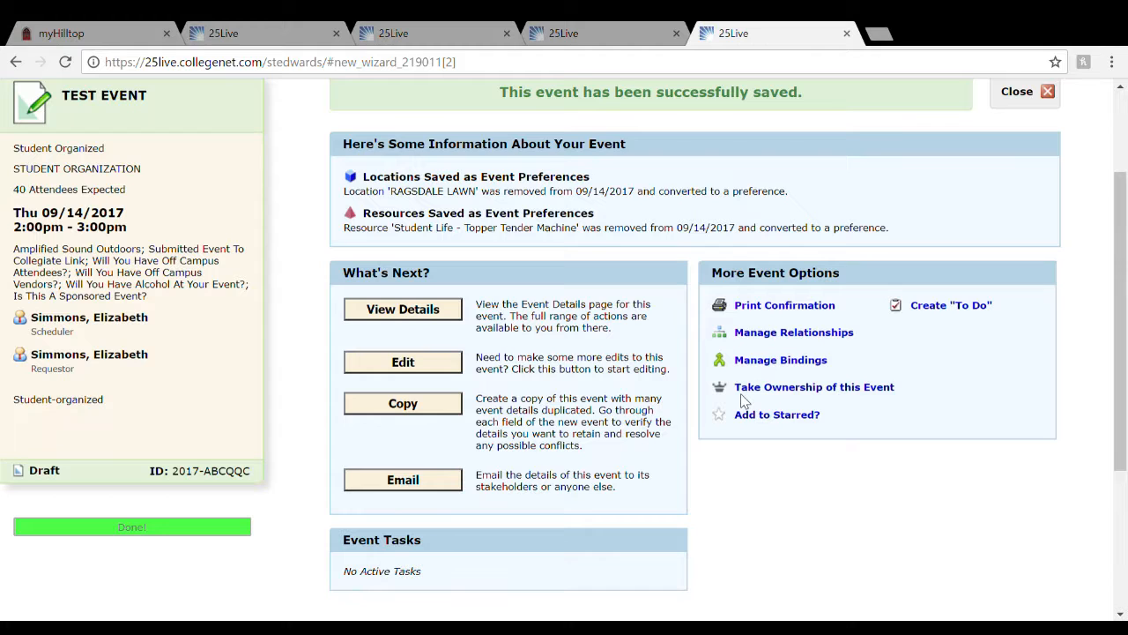
scroll(743, 401, "up", 2)
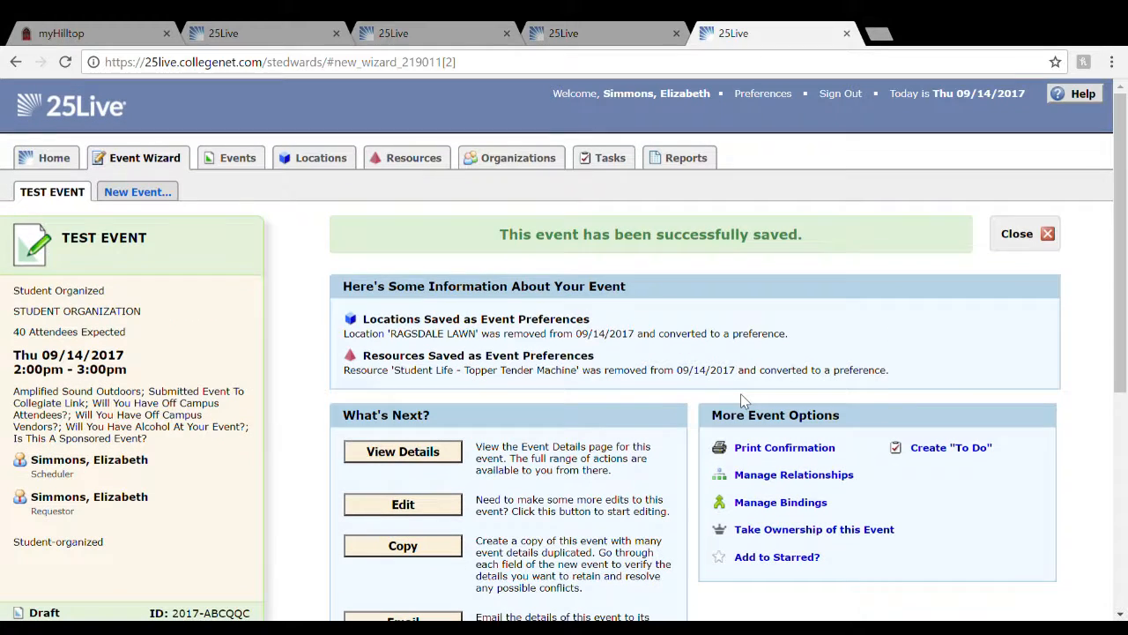